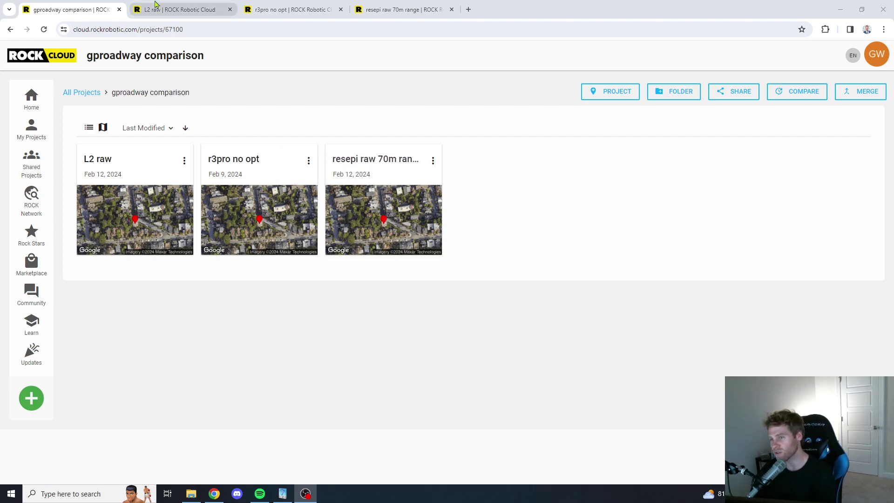
Compare the overall corridor coverage of the L2 raw, r3pro no opt and resepi raw 70m range point clouds
{"action": "left_click", "coordinate": [186, 10]}
{"action": "left_click", "coordinate": [285, 6]}
{"action": "left_click", "coordinate": [386, 6]}
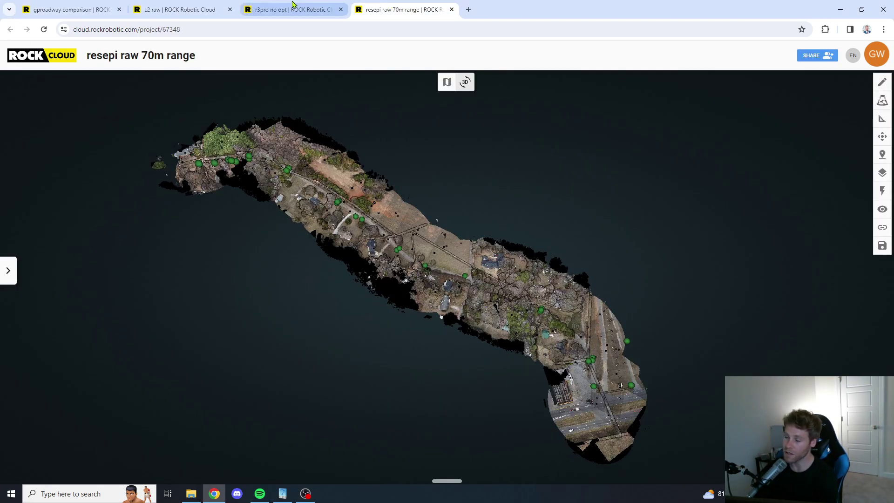
{"action": "left_click", "coordinate": [295, 6]}
{"action": "left_click", "coordinate": [178, 5]}
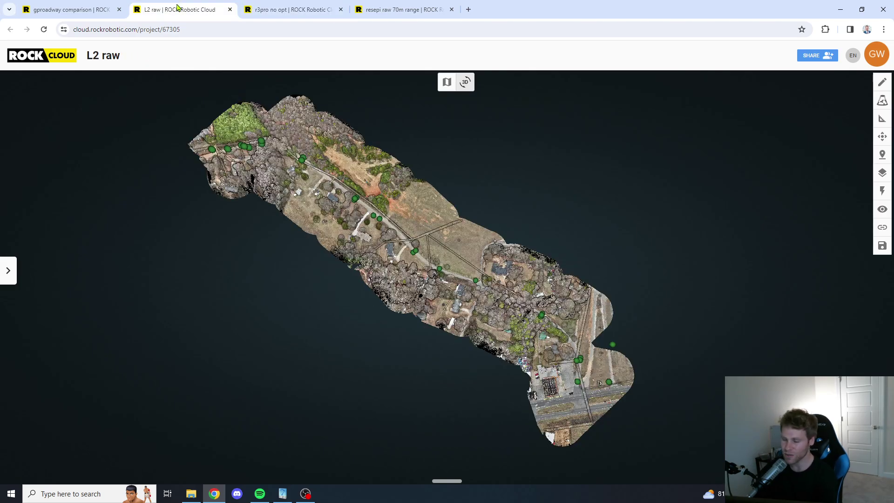
{"action": "left_click", "coordinate": [279, 10]}
{"action": "left_click", "coordinate": [390, 5]}
{"action": "left_click", "coordinate": [156, 11]}
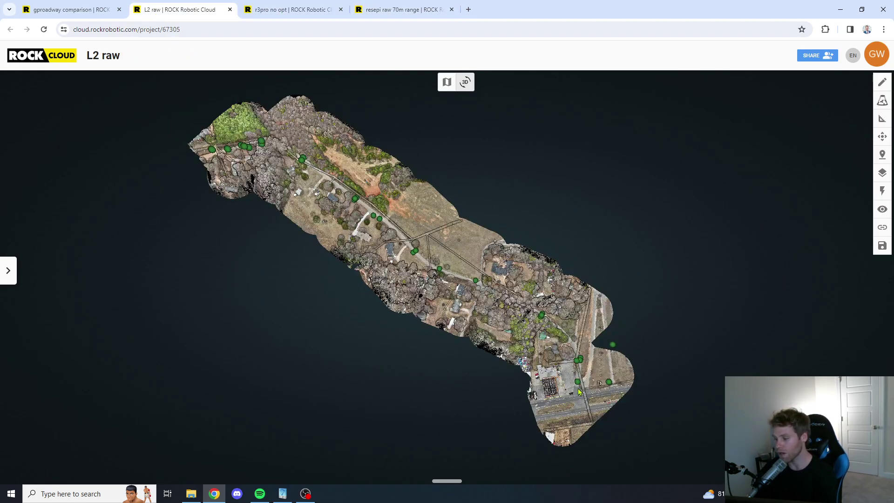
Examine the parking lot, canopy building, power lines and tree-lined road up close in the L2 raw point cloud
{"action": "scroll", "coordinate": [579, 392], "scroll_direction": "up", "scroll_amount": 8}
{"action": "right_click_drag", "start_coordinate": [585, 387], "coordinate": [484, 330]}
{"action": "scroll", "coordinate": [563, 371], "scroll_direction": "up", "scroll_amount": 2}
{"action": "right_click_drag", "start_coordinate": [563, 371], "coordinate": [549, 347]}
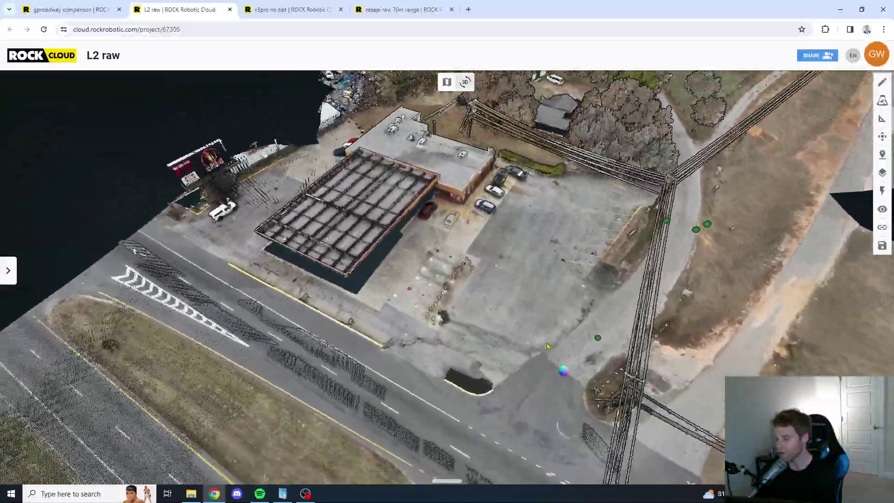
{"action": "left_click_drag", "start_coordinate": [548, 346], "coordinate": [450, 240]}
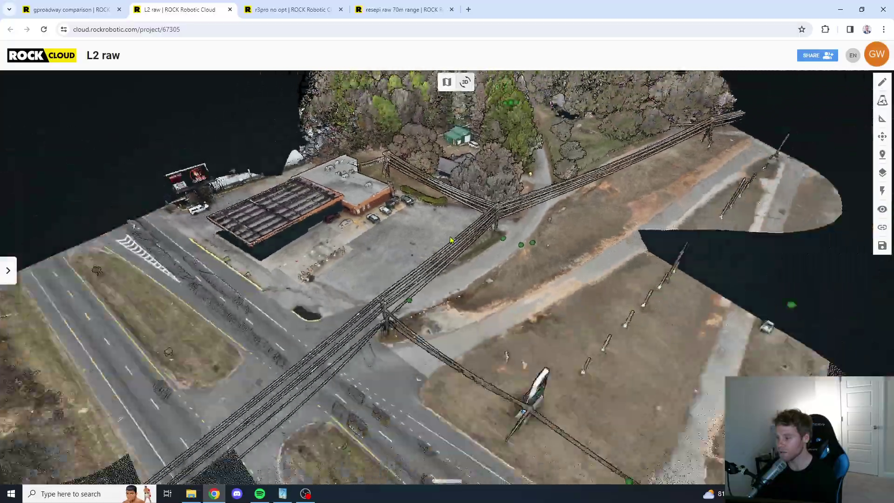
{"action": "left_click_drag", "start_coordinate": [552, 135], "coordinate": [526, 251]}
{"action": "scroll", "coordinate": [524, 261], "scroll_direction": "up", "scroll_amount": 4}
{"action": "right_click_drag", "start_coordinate": [504, 292], "coordinate": [438, 274]}
{"action": "right_click_drag", "start_coordinate": [411, 319], "coordinate": [418, 312]}
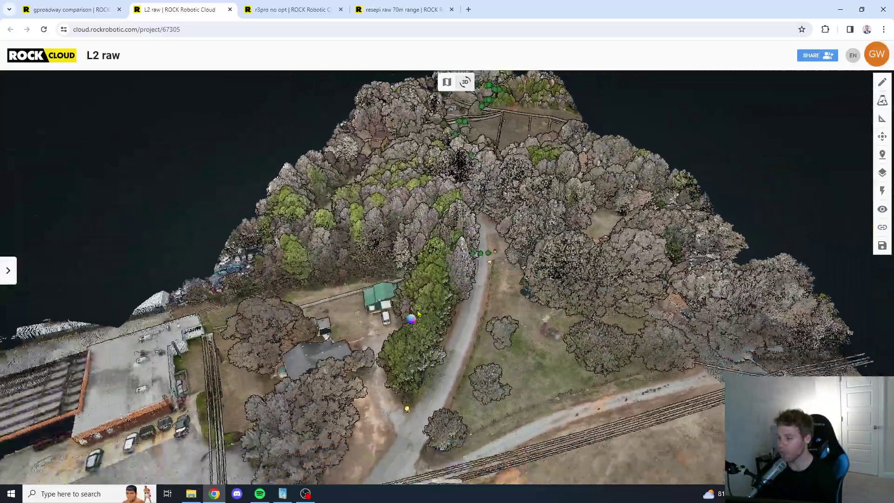
{"action": "left_click_drag", "start_coordinate": [418, 312], "coordinate": [434, 279]}
{"action": "right_click_drag", "start_coordinate": [429, 309], "coordinate": [516, 356]}
Inspect the driveway entrance, roadside sign and highway lanes in the L2 raw point cloud
{"action": "scroll", "coordinate": [517, 355], "scroll_direction": "down", "scroll_amount": 4}
{"action": "left_click_drag", "start_coordinate": [518, 349], "coordinate": [525, 207]}
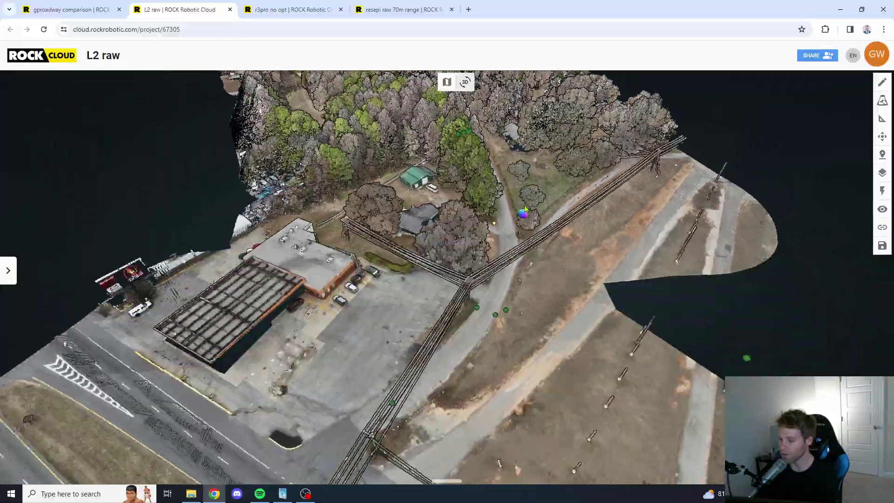
{"action": "scroll", "coordinate": [389, 347], "scroll_direction": "down", "scroll_amount": 2}
{"action": "left_click_drag", "start_coordinate": [388, 349], "coordinate": [428, 263]}
{"action": "scroll", "coordinate": [434, 297], "scroll_direction": "up", "scroll_amount": 4}
{"action": "right_click_drag", "start_coordinate": [431, 288], "coordinate": [493, 279]}
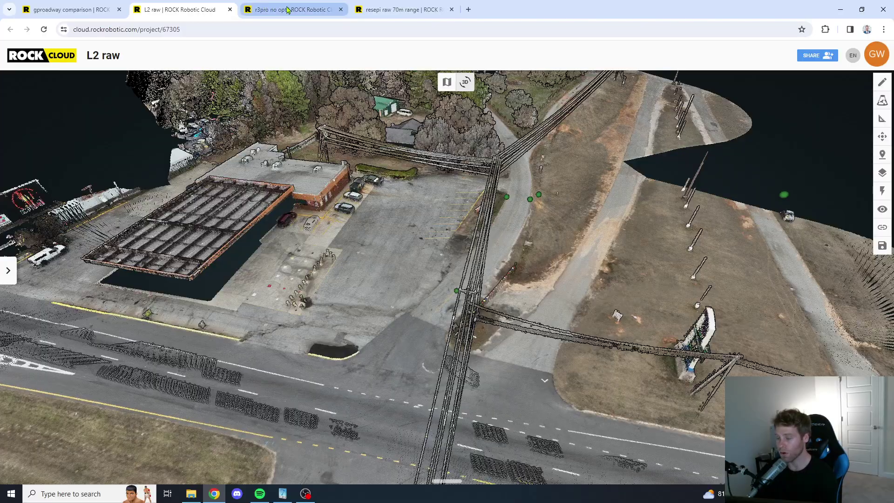
Open the r3pro no opt point cloud and examine the parking-lot building, green-roofed shed, grey-roofed house and surrounding trees
{"action": "left_click", "coordinate": [301, 7]}
{"action": "scroll", "coordinate": [478, 309], "scroll_direction": "up", "scroll_amount": 5}
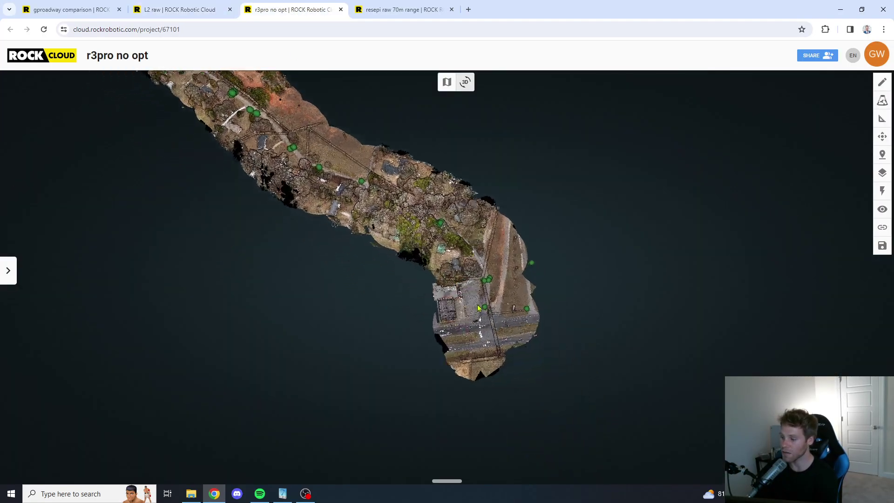
{"action": "left_click_drag", "start_coordinate": [478, 310], "coordinate": [416, 206]}
{"action": "right_click_drag", "start_coordinate": [416, 206], "coordinate": [432, 223]}
{"action": "left_click_drag", "start_coordinate": [454, 205], "coordinate": [380, 310]}
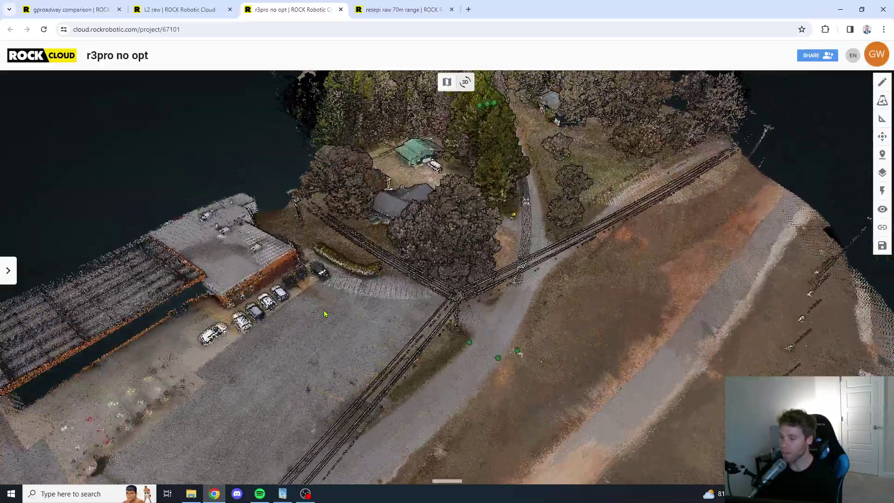
{"action": "right_click_drag", "start_coordinate": [433, 216], "coordinate": [433, 225]}
{"action": "left_click_drag", "start_coordinate": [433, 226], "coordinate": [402, 214]}
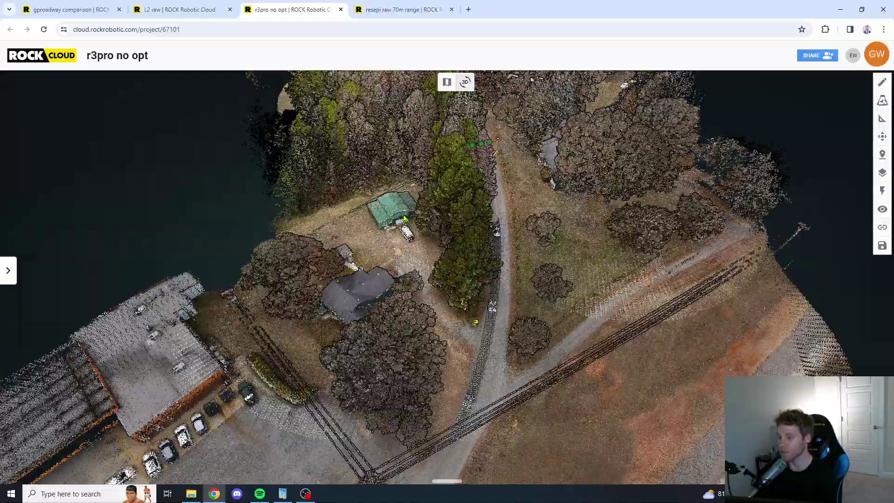
{"action": "scroll", "coordinate": [399, 212], "scroll_direction": "up", "scroll_amount": 3}
{"action": "mouse_move", "coordinate": [399, 212]}
{"action": "right_mouse_down"}
{"action": "mouse_move", "coordinate": [389, 166]}
{"action": "mouse_move", "coordinate": [401, 219]}
{"action": "right_mouse_up"}
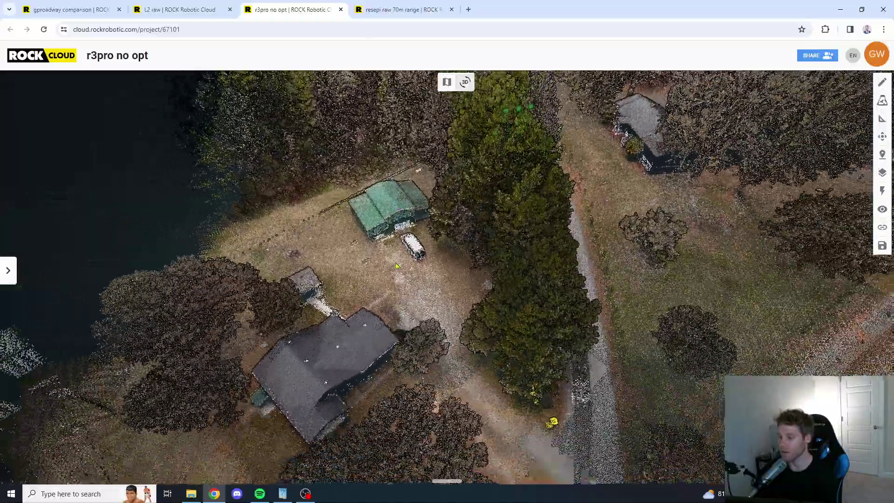
{"action": "left_click_drag", "start_coordinate": [390, 363], "coordinate": [416, 225]}
{"action": "left_click_drag", "start_coordinate": [519, 454], "coordinate": [505, 284]}
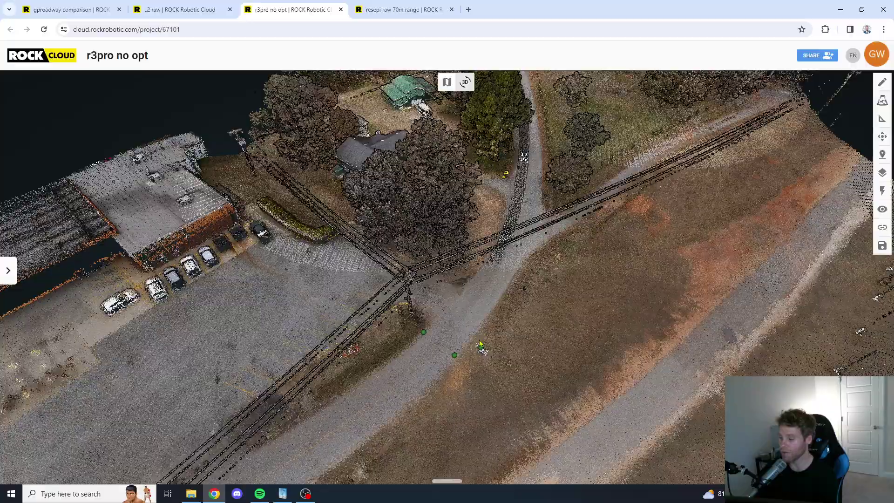
Inspect the driveway surface beneath the power lines in the r3pro no opt point cloud
{"action": "scroll", "coordinate": [482, 321], "scroll_direction": "up", "scroll_amount": 5}
{"action": "left_click_drag", "start_coordinate": [483, 314], "coordinate": [438, 234]}
{"action": "left_click_drag", "start_coordinate": [365, 322], "coordinate": [477, 241]}
{"action": "scroll", "coordinate": [440, 255], "scroll_direction": "down", "scroll_amount": 4}
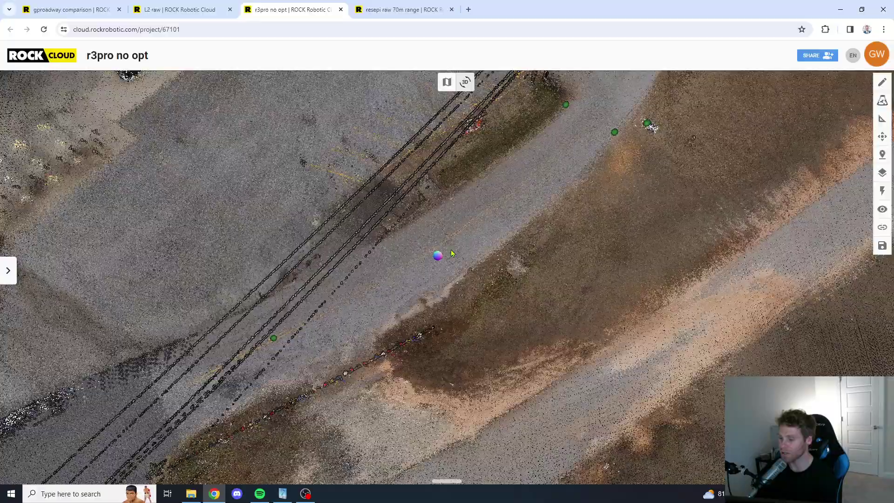
{"action": "left_click_drag", "start_coordinate": [234, 317], "coordinate": [433, 186]}
{"action": "scroll", "coordinate": [433, 186], "scroll_direction": "down", "scroll_amount": 5}
{"action": "left_click_drag", "start_coordinate": [330, 151], "coordinate": [230, 208]}
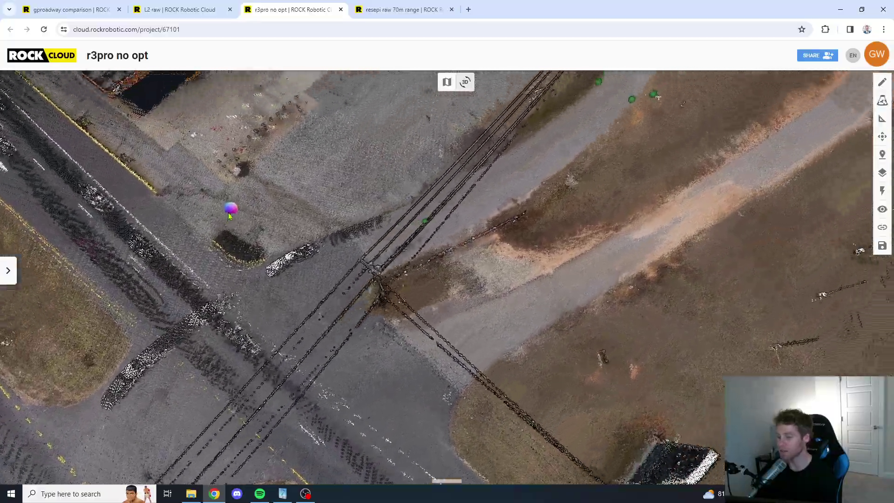
Examine the highway intersection, vehicle traces and scan edges in the r3pro no opt point cloud
{"action": "scroll", "coordinate": [254, 239], "scroll_direction": "down", "scroll_amount": 1}
{"action": "left_click_drag", "start_coordinate": [254, 240], "coordinate": [285, 220]}
{"action": "right_click_drag", "start_coordinate": [285, 220], "coordinate": [348, 231]}
{"action": "scroll", "coordinate": [347, 233], "scroll_direction": "down", "scroll_amount": 4}
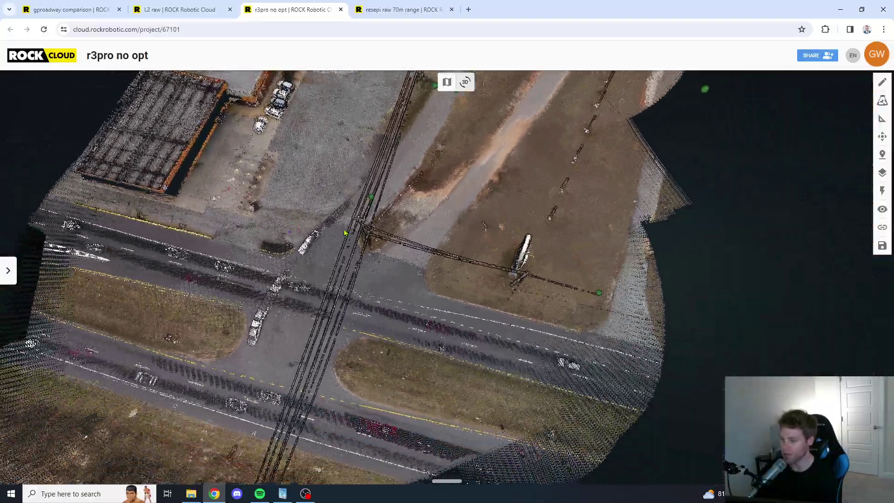
{"action": "left_click_drag", "start_coordinate": [320, 196], "coordinate": [316, 266]}
{"action": "left_click_drag", "start_coordinate": [333, 198], "coordinate": [326, 313]}
{"action": "scroll", "coordinate": [338, 284], "scroll_direction": "down", "scroll_amount": 4}
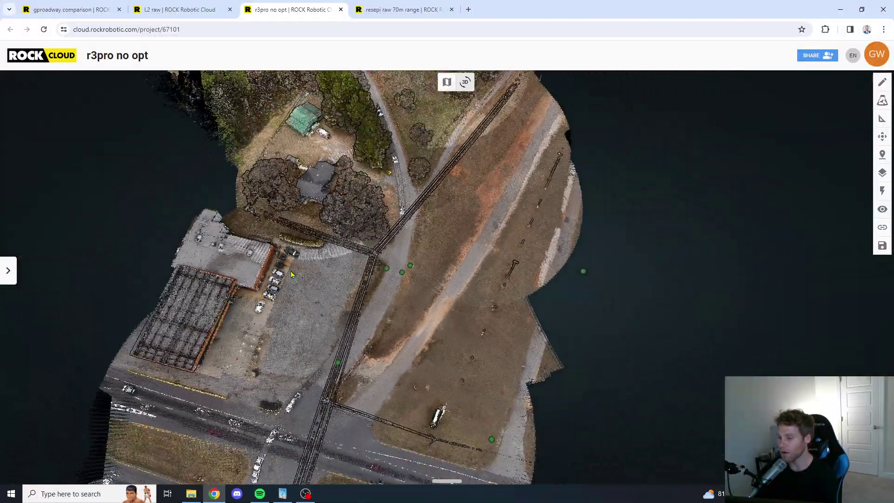
Examine the houses and dense woods farther along the corridor in the r3pro no opt point cloud
{"action": "left_click_drag", "start_coordinate": [350, 168], "coordinate": [307, 341]}
{"action": "scroll", "coordinate": [301, 289], "scroll_direction": "down", "scroll_amount": 4}
{"action": "left_click_drag", "start_coordinate": [275, 140], "coordinate": [289, 352]}
{"action": "scroll", "coordinate": [228, 261], "scroll_direction": "up", "scroll_amount": 8}
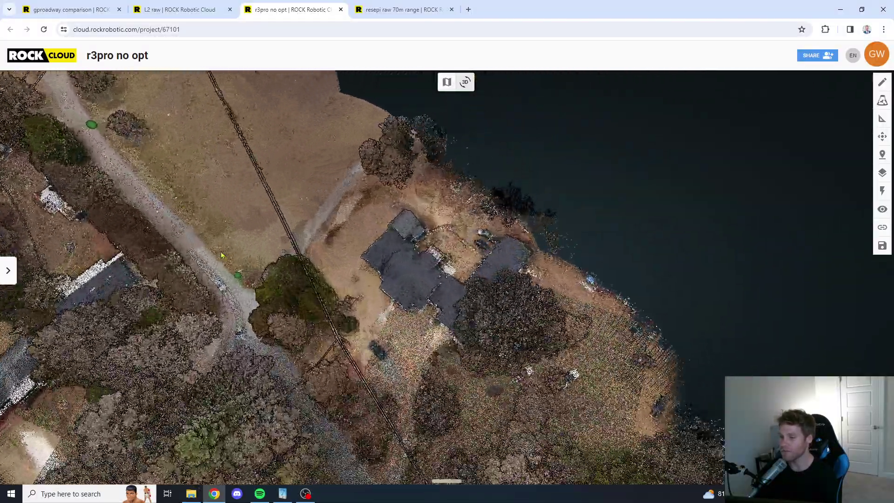
{"action": "scroll", "coordinate": [255, 277], "scroll_direction": "down", "scroll_amount": 5}
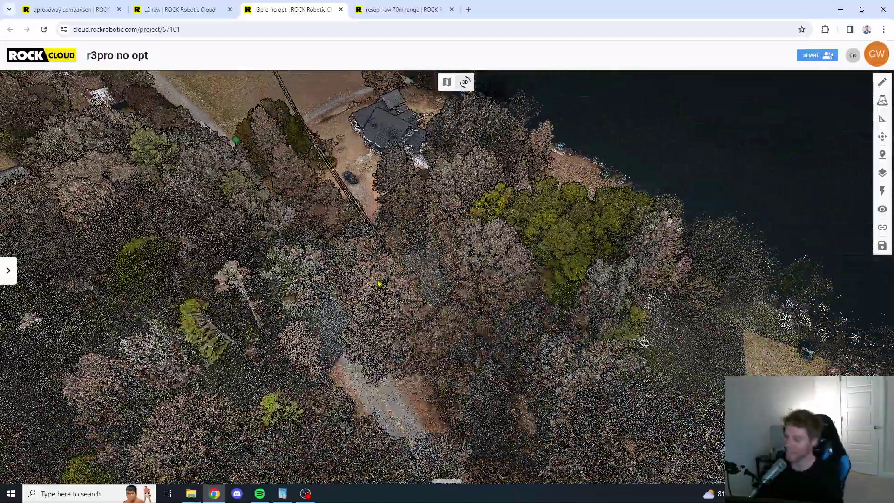
{"action": "scroll", "coordinate": [376, 270], "scroll_direction": "down", "scroll_amount": 1}
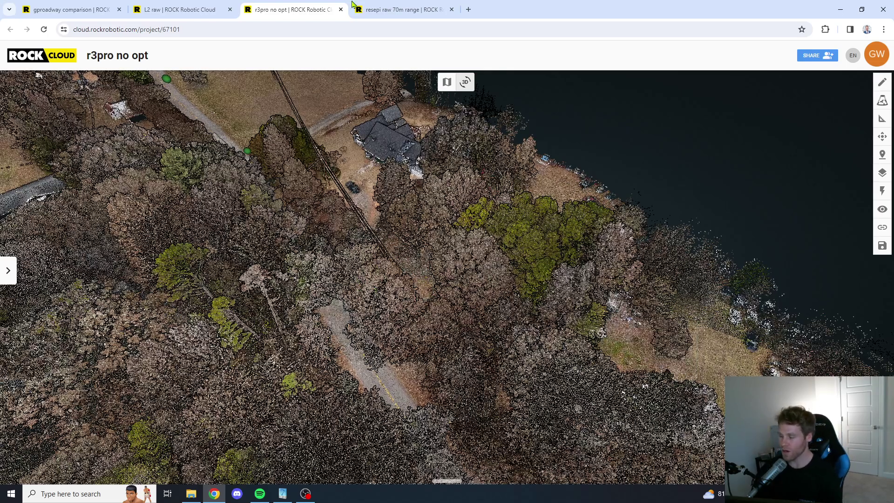
Open the resepi raw 70m range point cloud and inspect its highway end, utility pole and driveway entrance up close
{"action": "left_click", "coordinate": [389, 6]}
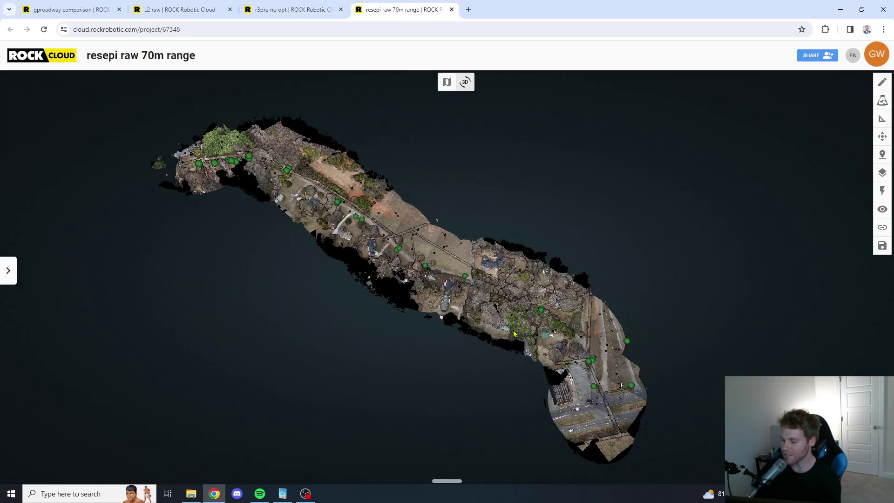
{"action": "left_click_drag", "start_coordinate": [440, 256], "coordinate": [433, 235]}
{"action": "scroll", "coordinate": [494, 288], "scroll_direction": "up", "scroll_amount": 6}
{"action": "left_click_drag", "start_coordinate": [491, 292], "coordinate": [339, 256]}
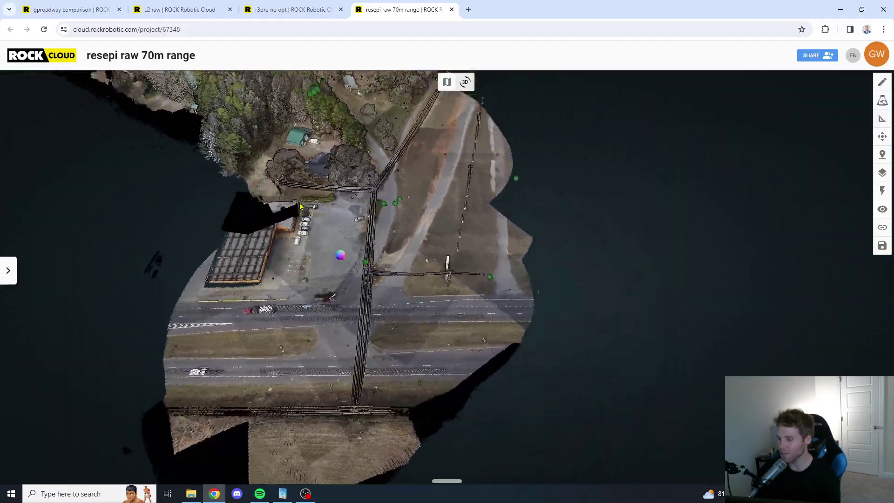
{"action": "right_click_drag", "start_coordinate": [339, 256], "coordinate": [349, 298]}
{"action": "scroll", "coordinate": [348, 298], "scroll_direction": "up", "scroll_amount": 3}
{"action": "mouse_move", "coordinate": [348, 298]}
{"action": "left_mouse_down"}
{"action": "mouse_move", "coordinate": [329, 248]}
{"action": "mouse_move", "coordinate": [396, 263]}
{"action": "mouse_move", "coordinate": [337, 287]}
{"action": "mouse_move", "coordinate": [336, 263]}
{"action": "mouse_move", "coordinate": [447, 298]}
{"action": "left_mouse_up"}
{"action": "scroll", "coordinate": [470, 314], "scroll_direction": "up", "scroll_amount": 3}
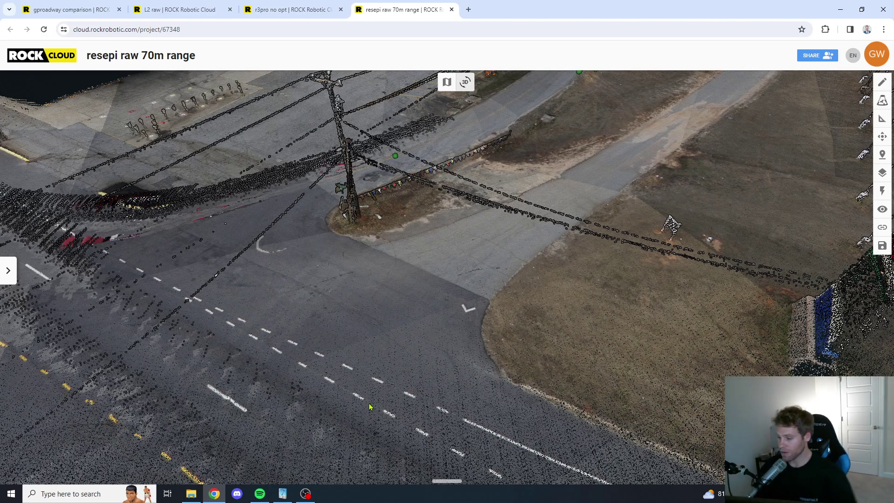
{"action": "right_click_drag", "start_coordinate": [361, 306], "coordinate": [401, 342]}
{"action": "left_click_drag", "start_coordinate": [401, 259], "coordinate": [352, 349]}
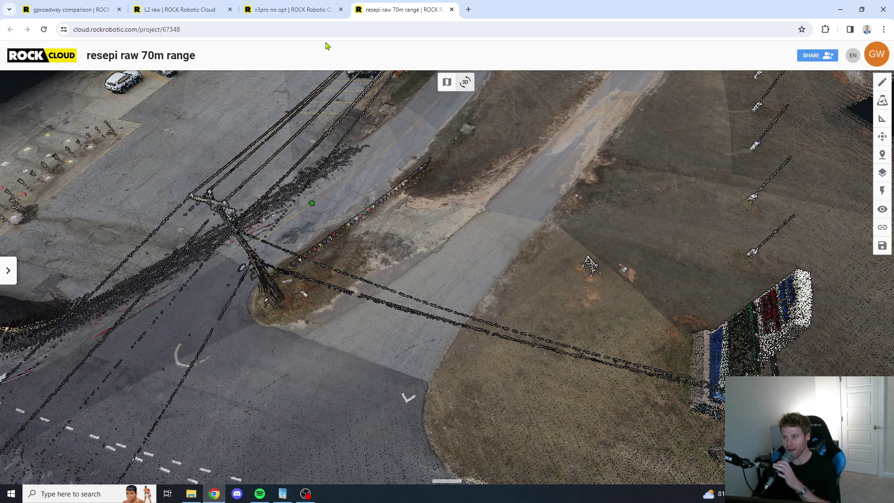
Compare the highway end of the corridor across the L2 raw, r3pro no opt and resepi raw 70m range point clouds
{"action": "key", "text": "ctrl+shift+Tab"}
{"action": "key", "text": "ctrl+shift+Tab"}
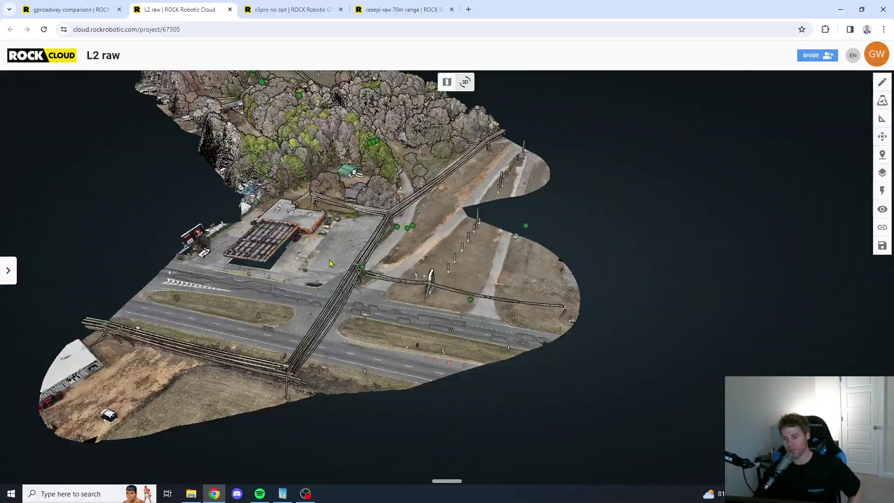
{"action": "scroll", "coordinate": [330, 264], "scroll_direction": "up", "scroll_amount": 5}
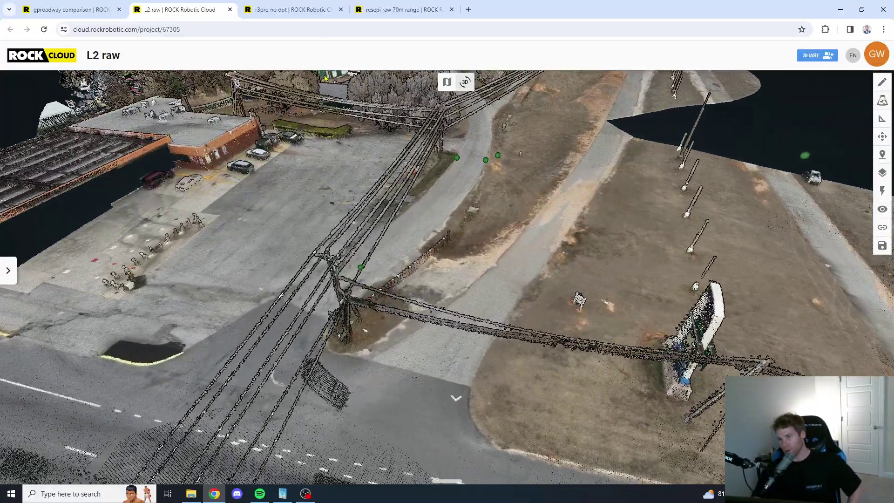
{"action": "left_click", "coordinate": [306, 6]}
{"action": "scroll", "coordinate": [319, 239], "scroll_direction": "down", "scroll_amount": 10}
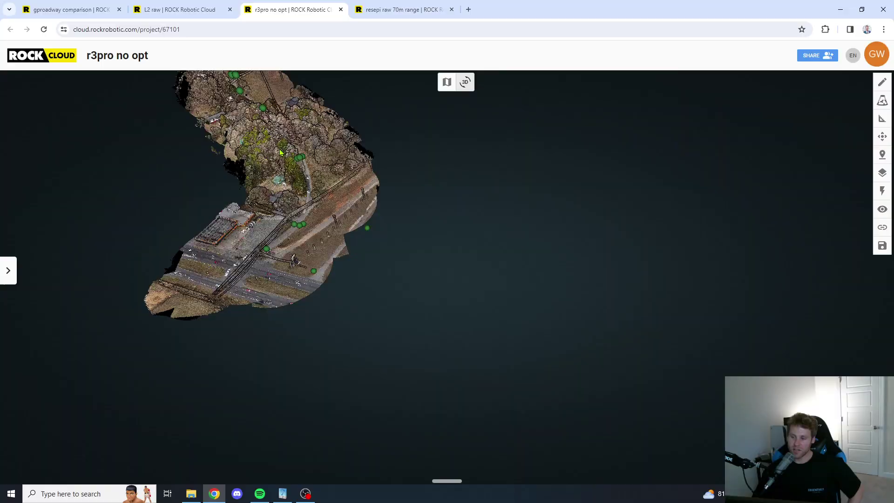
{"action": "scroll", "coordinate": [318, 240], "scroll_direction": "up", "scroll_amount": 5}
{"action": "left_click", "coordinate": [179, 10]}
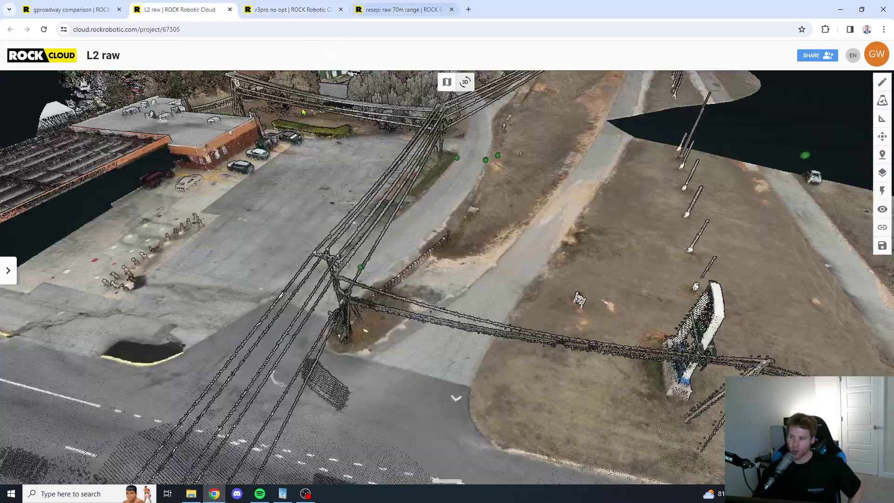
{"action": "left_click", "coordinate": [296, 6]}
{"action": "scroll", "coordinate": [394, 228], "scroll_direction": "down", "scroll_amount": 5}
{"action": "scroll", "coordinate": [393, 228], "scroll_direction": "up", "scroll_amount": 5}
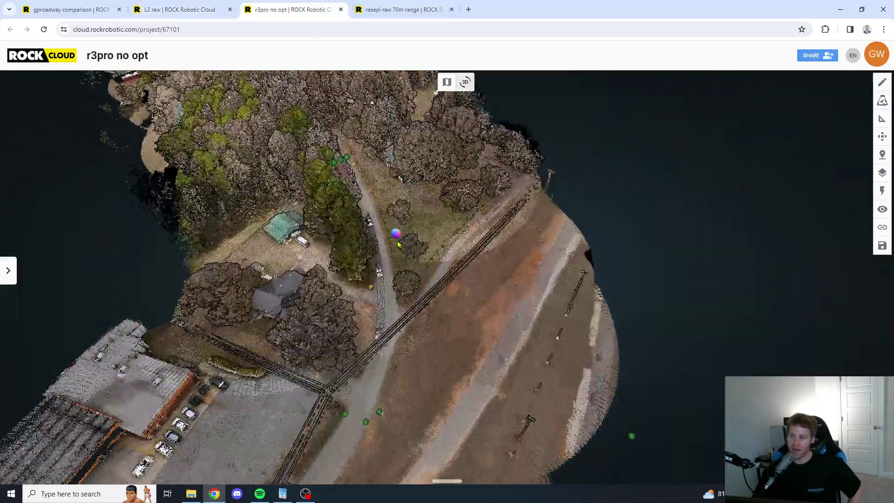
{"action": "left_click", "coordinate": [403, 5]}
{"action": "scroll", "coordinate": [492, 237], "scroll_direction": "down", "scroll_amount": 10}
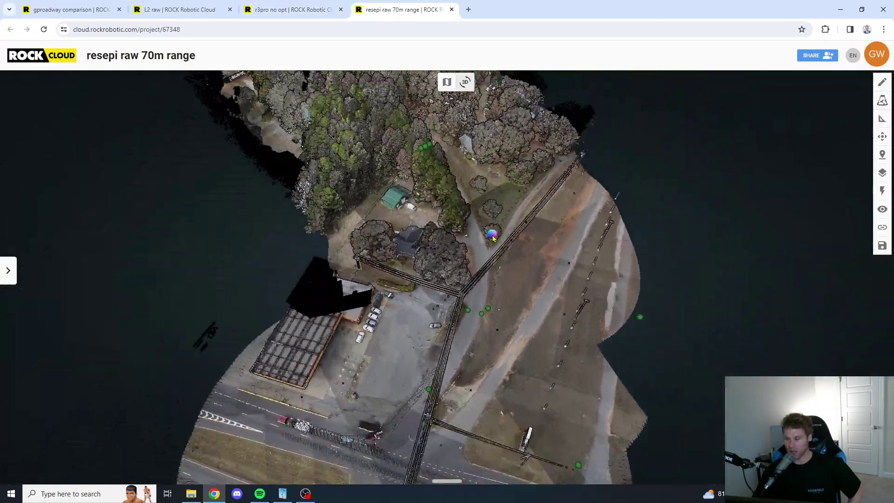
Inspect the point density of the pavement at the driveway entrance in the L2 raw point cloud
{"action": "left_click", "coordinate": [154, 8]}
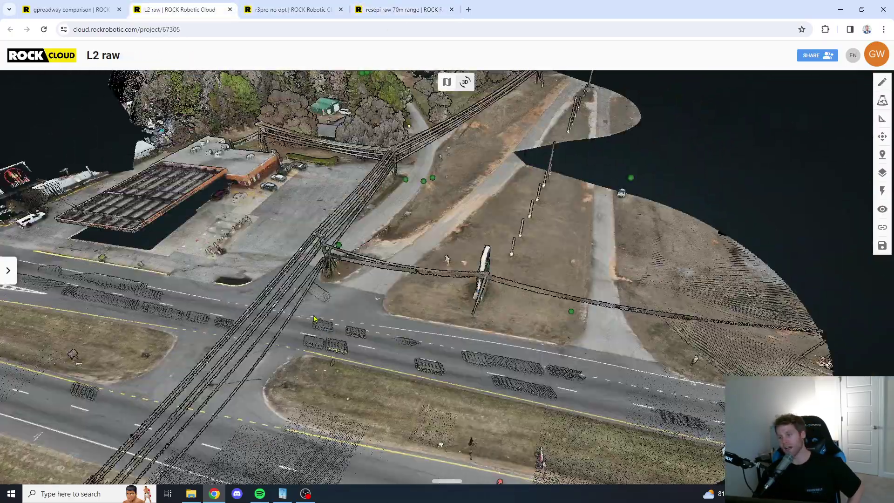
{"action": "scroll", "coordinate": [336, 300], "scroll_direction": "up", "scroll_amount": 5}
{"action": "right_click_drag", "start_coordinate": [336, 299], "coordinate": [355, 276]}
{"action": "scroll", "coordinate": [345, 319], "scroll_direction": "up", "scroll_amount": 6}
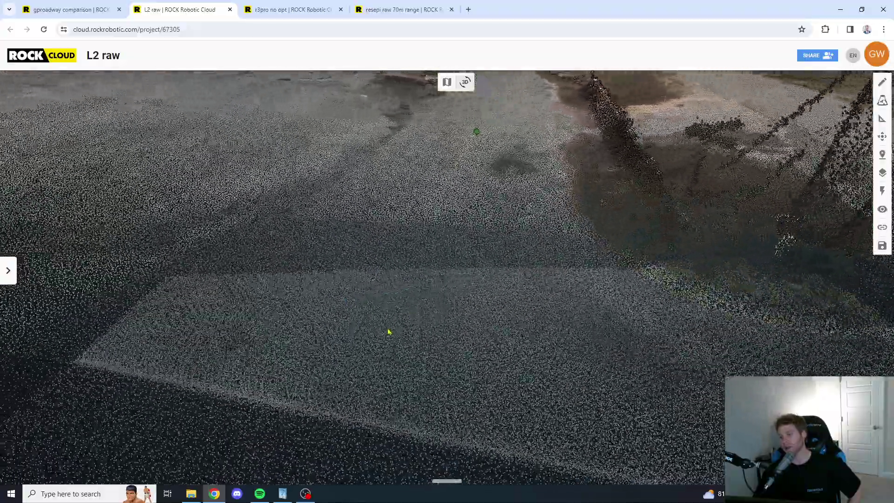
{"action": "right_click_drag", "start_coordinate": [389, 330], "coordinate": [402, 317]}
{"action": "scroll", "coordinate": [392, 307], "scroll_direction": "up", "scroll_amount": 5}
{"action": "scroll", "coordinate": [369, 300], "scroll_direction": "up", "scroll_amount": 3}
{"action": "right_click_drag", "start_coordinate": [367, 279], "coordinate": [361, 204]}
{"action": "left_click_drag", "start_coordinate": [361, 205], "coordinate": [338, 184]}
{"action": "right_click_drag", "start_coordinate": [339, 184], "coordinate": [406, 335]}
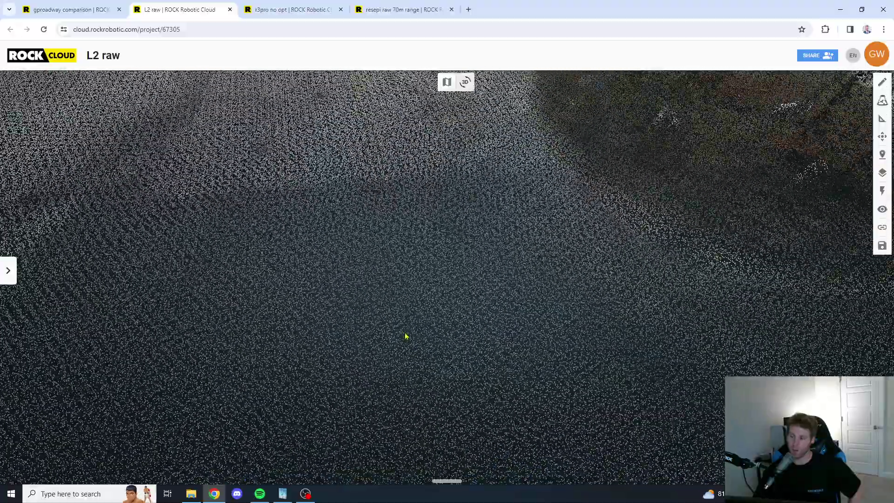
Inspect the same driveway-entrance pavement's point density in the r3pro no opt point cloud
{"action": "left_click", "coordinate": [286, 14]}
{"action": "scroll", "coordinate": [349, 252], "scroll_direction": "down", "scroll_amount": 5}
{"action": "left_click_drag", "start_coordinate": [354, 312], "coordinate": [356, 201]}
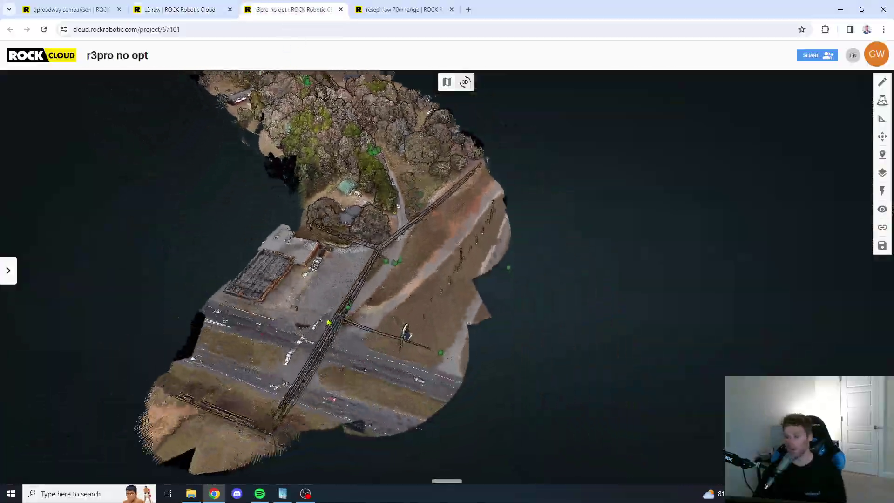
{"action": "scroll", "coordinate": [320, 350], "scroll_direction": "up", "scroll_amount": 8}
{"action": "left_click_drag", "start_coordinate": [320, 350], "coordinate": [336, 269]}
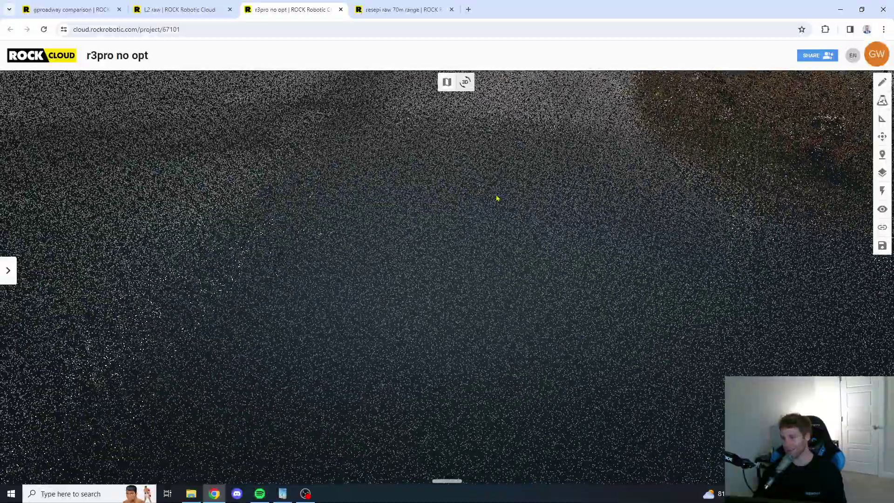
Compare the road intersection's point density and edge-on ground noise across the resepi raw 70m range, L2 raw and r3pro no opt point clouds
{"action": "left_click", "coordinate": [400, 10]}
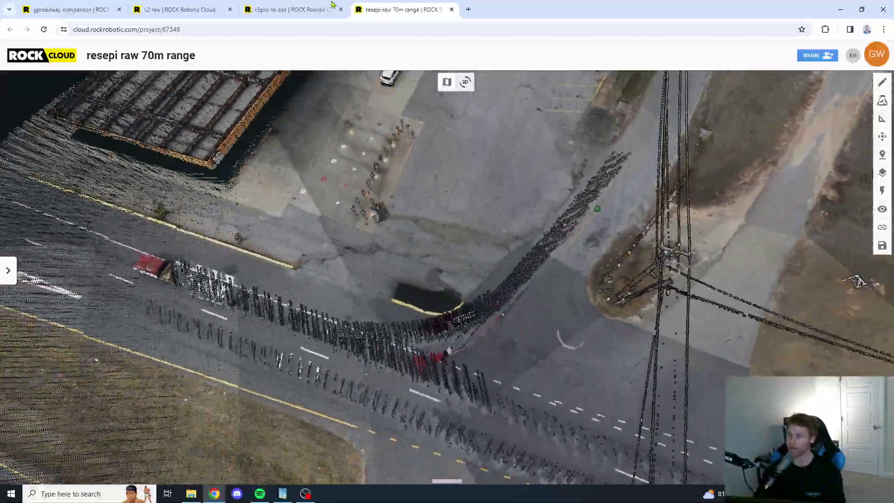
{"action": "left_click", "coordinate": [207, 8]}
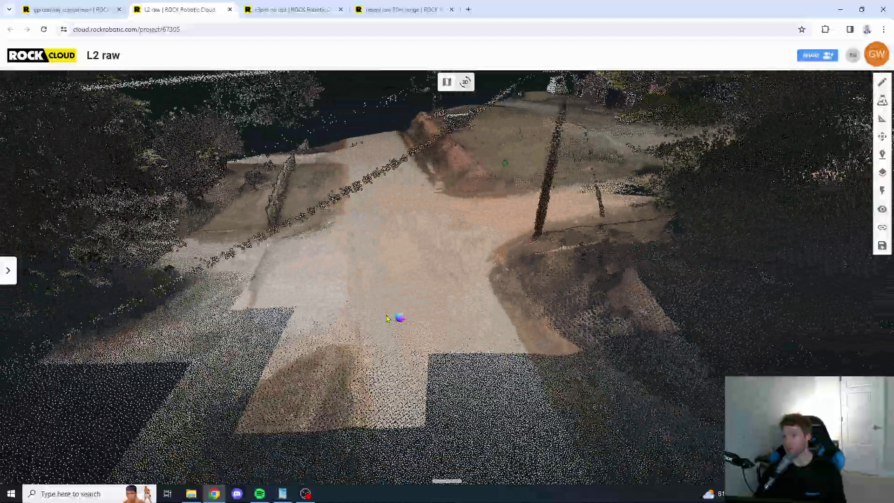
{"action": "left_click", "coordinate": [275, 8]}
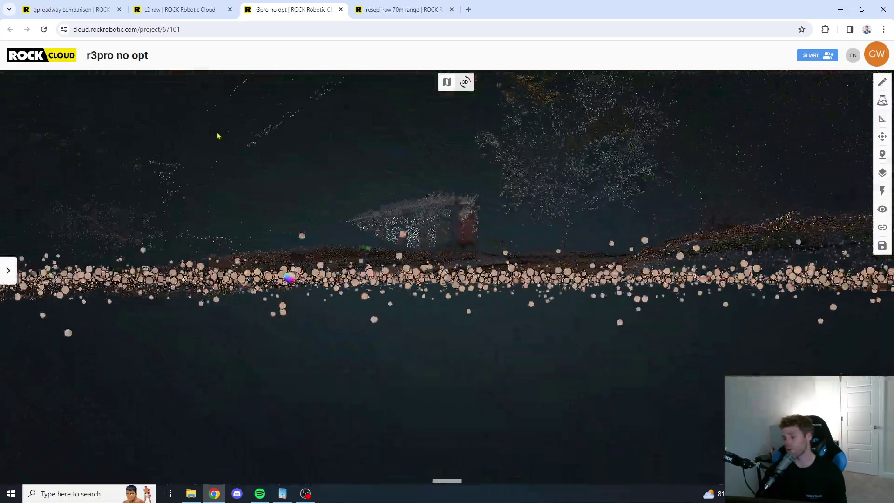
{"action": "right_click_drag", "start_coordinate": [199, 152], "coordinate": [235, 231]}
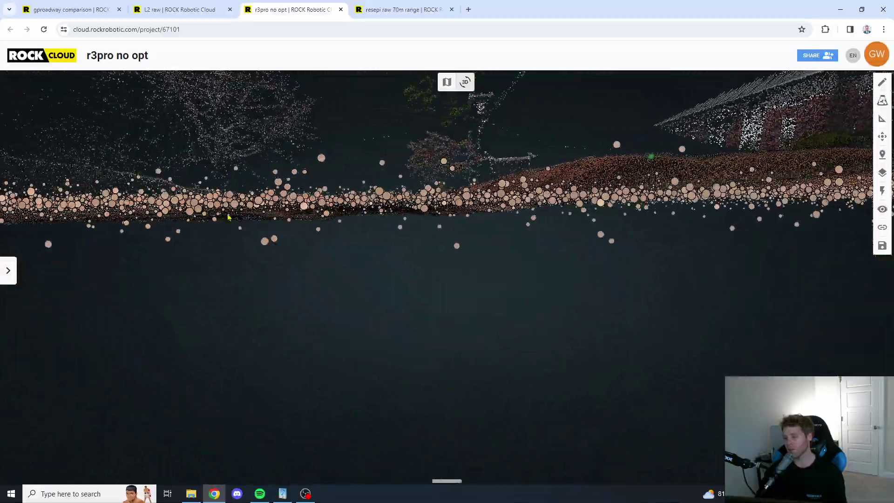
{"action": "left_click_drag", "start_coordinate": [341, 208], "coordinate": [365, 265]}
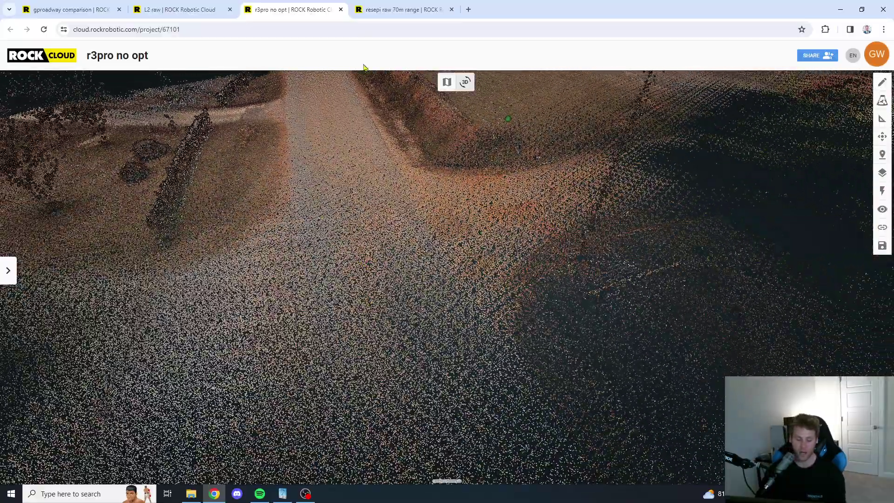
{"action": "left_click", "coordinate": [406, 7]}
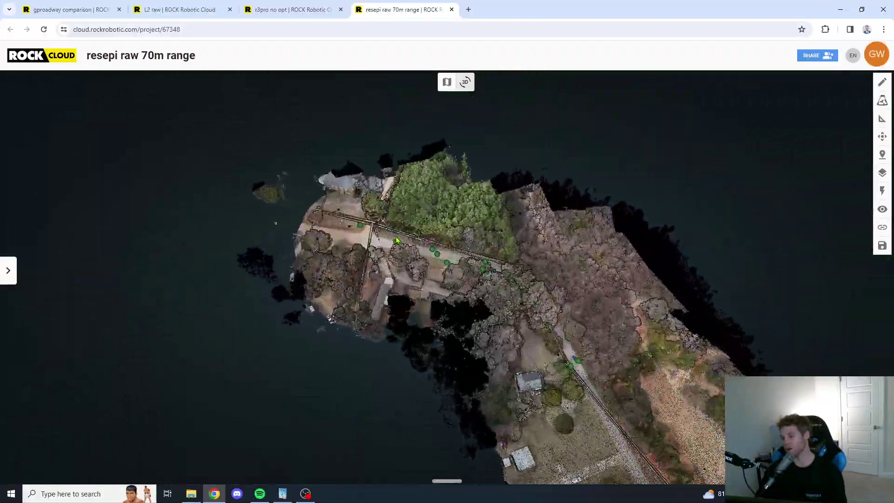
{"action": "scroll", "coordinate": [398, 226], "scroll_direction": "up", "scroll_amount": 5}
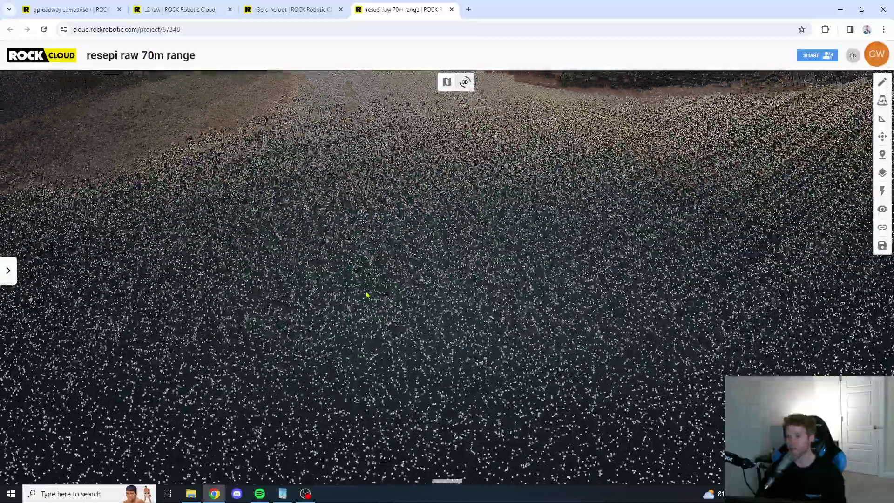
{"action": "left_click_drag", "start_coordinate": [367, 294], "coordinate": [452, 165]}
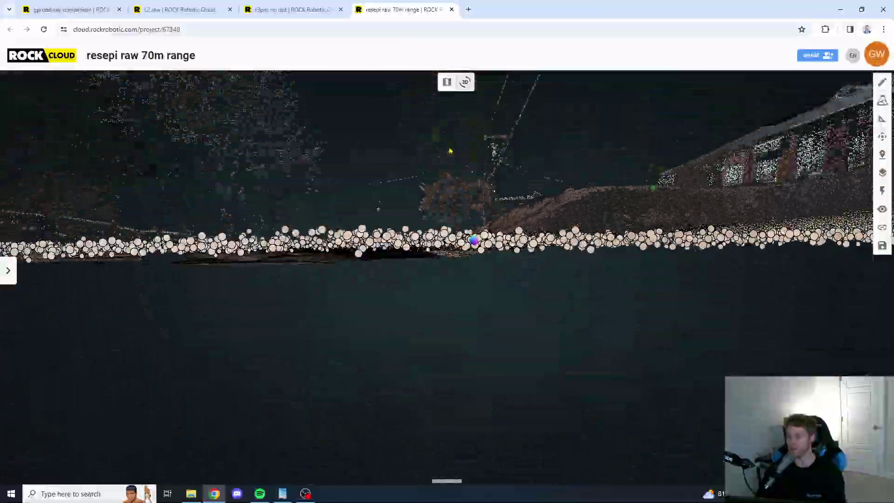
{"action": "scroll", "coordinate": [385, 259], "scroll_direction": "down", "scroll_amount": 5}
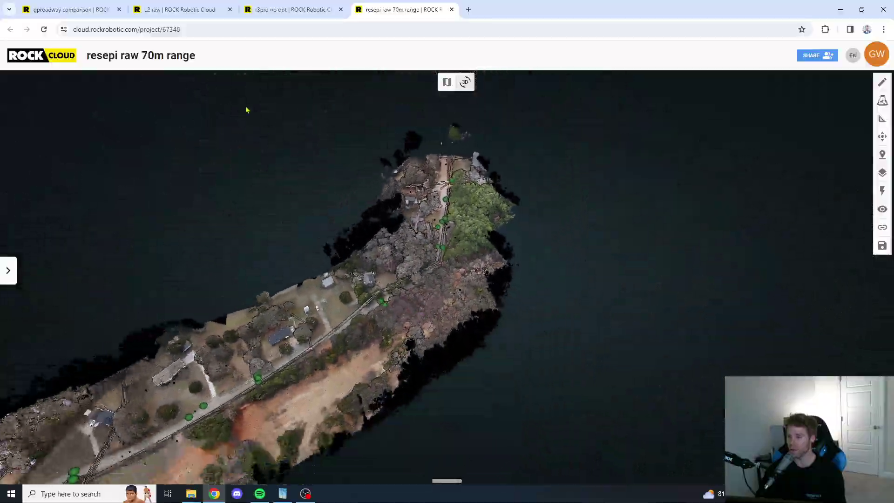
Inspect the paved road beside the green target markers in the L2 raw point cloud, including its edge-on thickness
{"action": "left_click", "coordinate": [183, 9]}
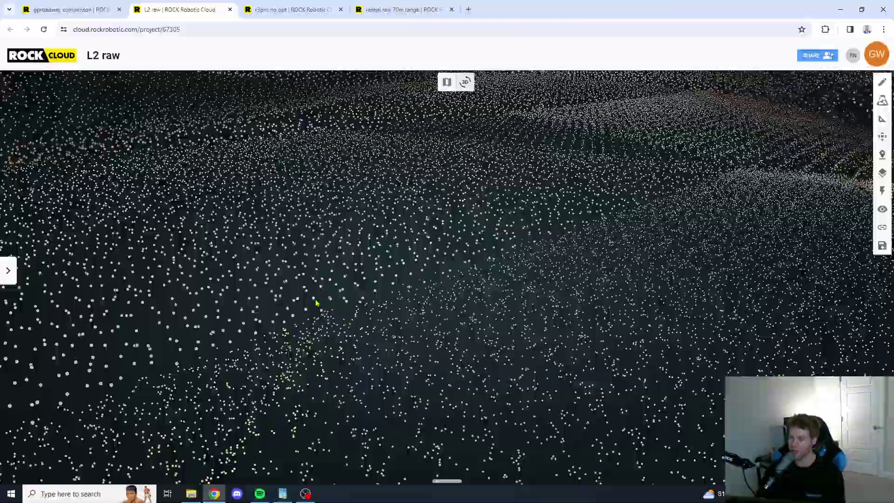
{"action": "left_click_drag", "start_coordinate": [316, 302], "coordinate": [311, 225]}
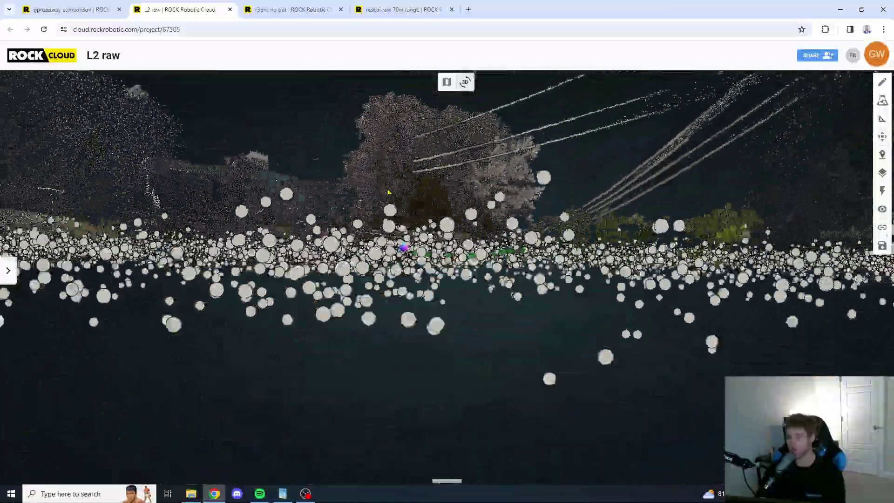
{"action": "left_click_drag", "start_coordinate": [389, 192], "coordinate": [507, 294]}
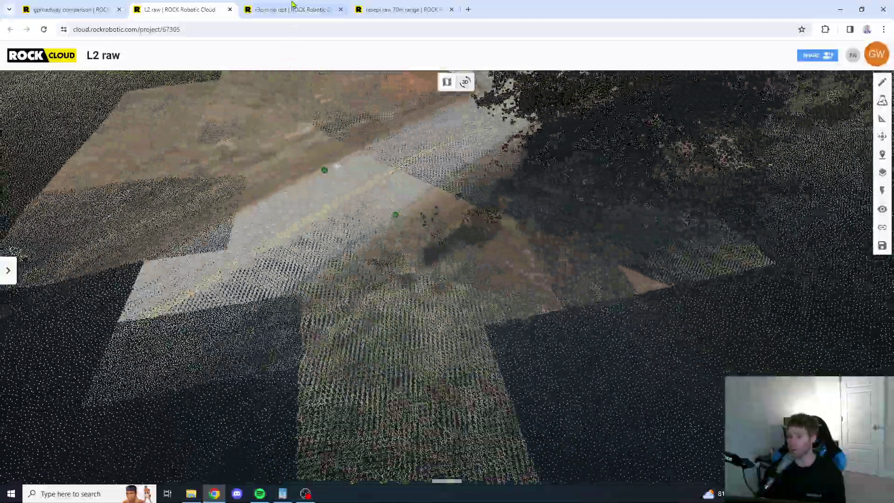
Inspect the same striped paved road section beside the target markers in the r3pro no opt point cloud
{"action": "left_click", "coordinate": [292, 7]}
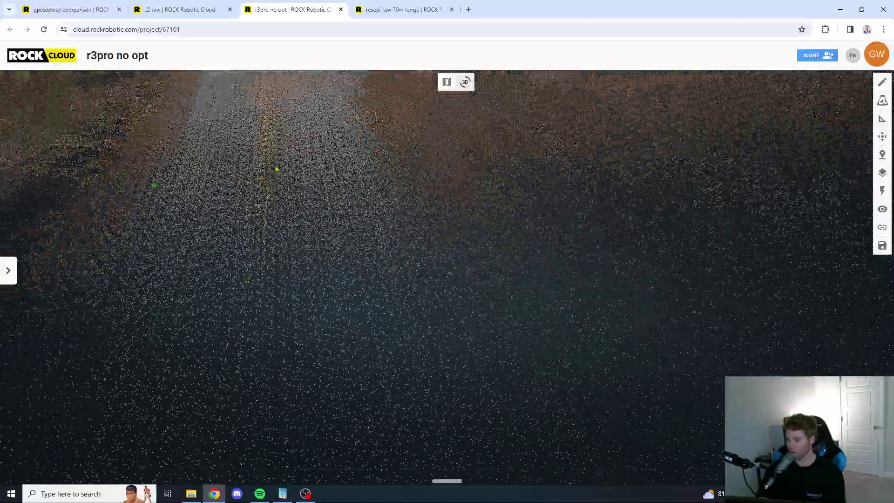
{"action": "left_click_drag", "start_coordinate": [276, 169], "coordinate": [321, 339]}
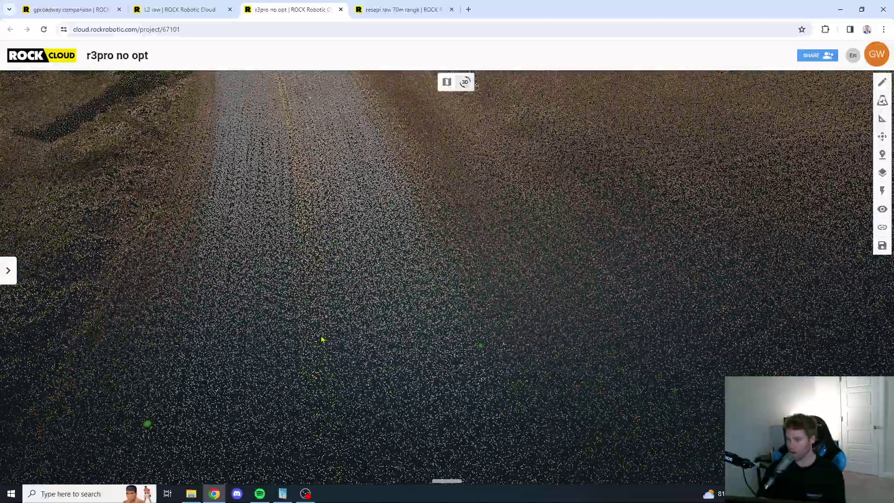
{"action": "right_click_drag", "start_coordinate": [320, 340], "coordinate": [307, 159]}
{"action": "left_click_drag", "start_coordinate": [306, 156], "coordinate": [309, 318]}
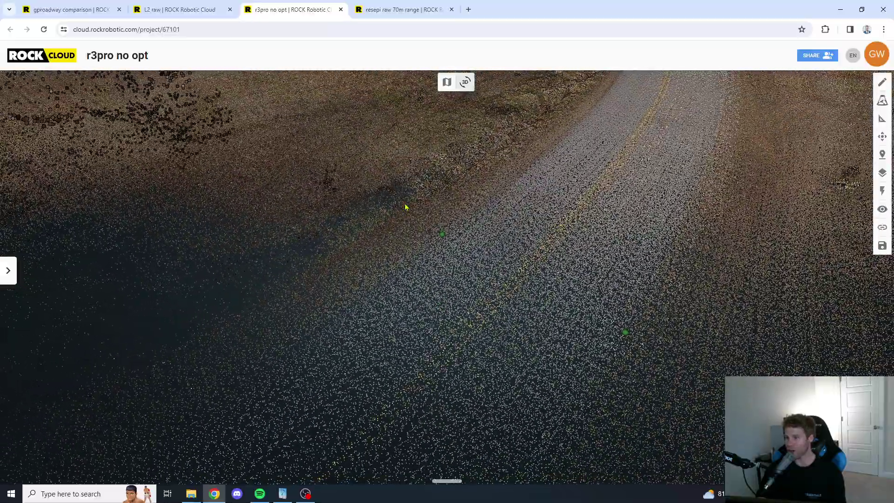
Inspect the same striped paved road section up close in the resepi raw 70m range point cloud
{"action": "left_click", "coordinate": [400, 9]}
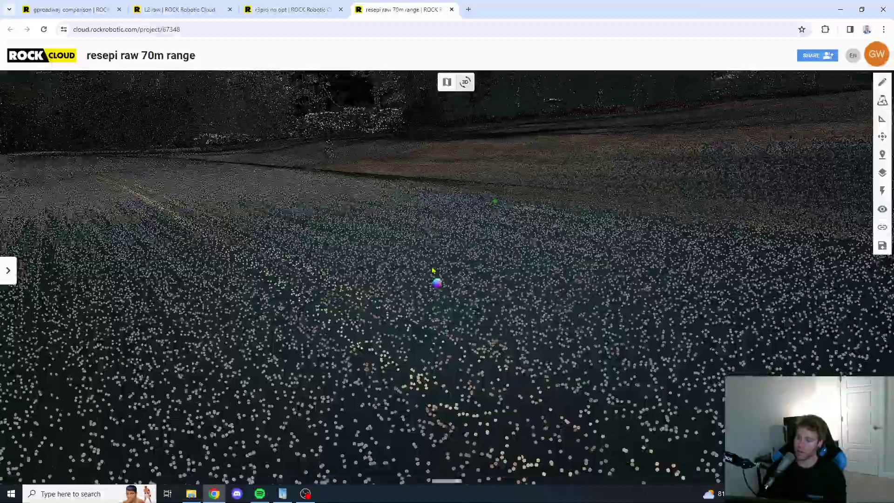
{"action": "left_click_drag", "start_coordinate": [433, 271], "coordinate": [373, 329]}
{"action": "scroll", "coordinate": [373, 329], "scroll_direction": "down", "scroll_amount": 5}
Examine the bare dirt clearing beside the road in the L2 raw point cloud for ground noise and point density
{"action": "left_click", "coordinate": [181, 6]}
{"action": "scroll", "coordinate": [321, 309], "scroll_direction": "down", "scroll_amount": 2}
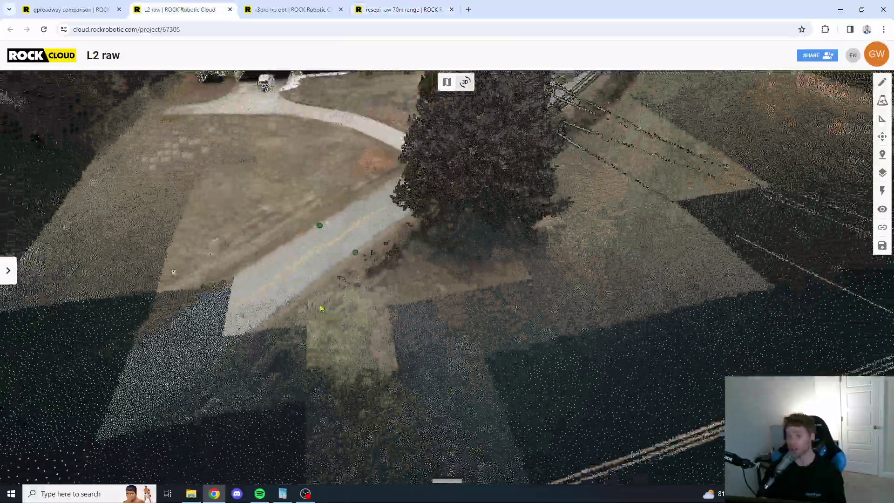
{"action": "scroll", "coordinate": [321, 309], "scroll_direction": "down", "scroll_amount": 5}
{"action": "left_click_drag", "start_coordinate": [233, 324], "coordinate": [385, 244]}
{"action": "scroll", "coordinate": [385, 243], "scroll_direction": "down", "scroll_amount": 5}
{"action": "left_click_drag", "start_coordinate": [489, 184], "coordinate": [396, 244]}
{"action": "scroll", "coordinate": [414, 226], "scroll_direction": "up", "scroll_amount": 4}
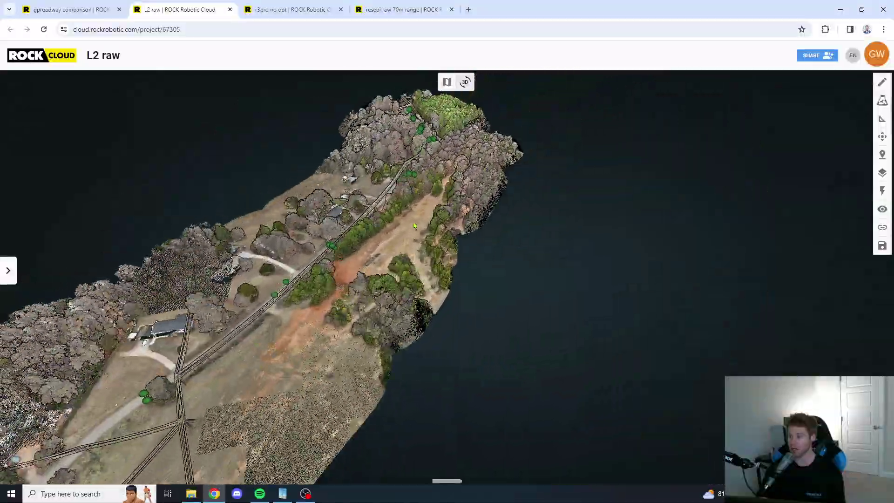
{"action": "scroll", "coordinate": [414, 226], "scroll_direction": "up", "scroll_amount": 10}
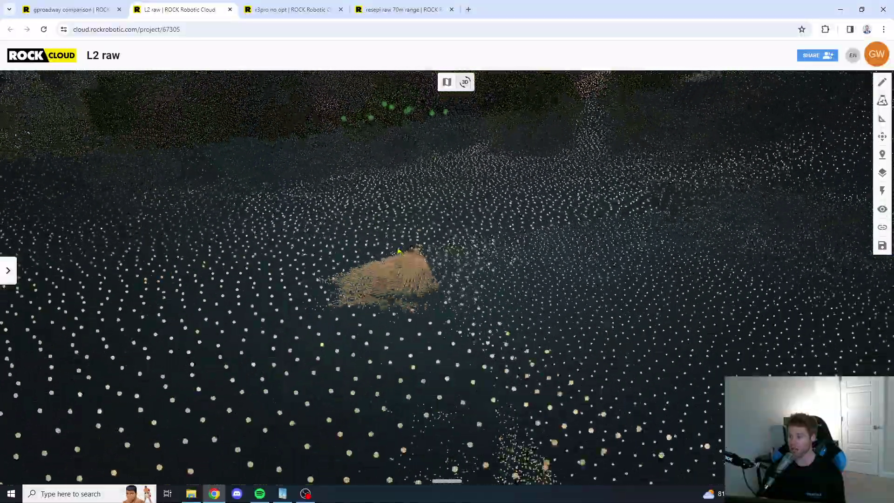
{"action": "scroll", "coordinate": [399, 251], "scroll_direction": "up", "scroll_amount": 5}
{"action": "left_click_drag", "start_coordinate": [466, 260], "coordinate": [334, 209]}
{"action": "scroll", "coordinate": [383, 338], "scroll_direction": "up", "scroll_amount": 4}
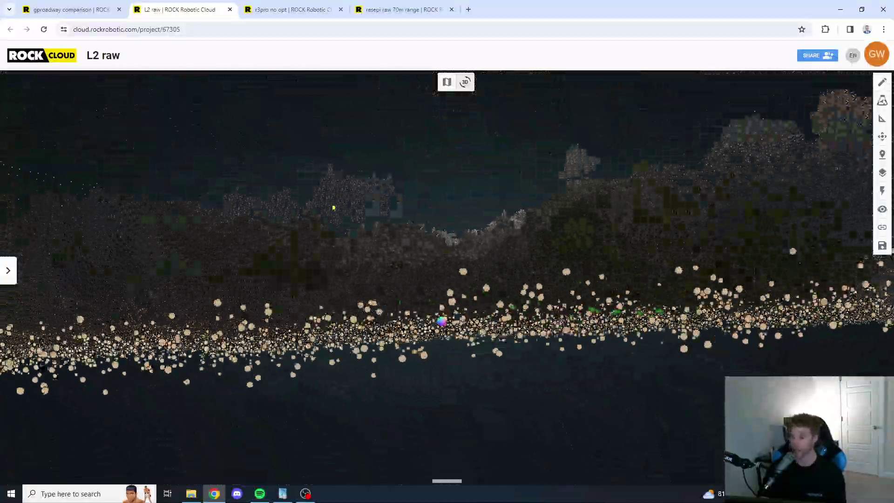
{"action": "right_click_drag", "start_coordinate": [333, 208], "coordinate": [465, 306]}
{"action": "left_click_drag", "start_coordinate": [465, 305], "coordinate": [370, 325]}
{"action": "right_click_drag", "start_coordinate": [379, 254], "coordinate": [376, 205]}
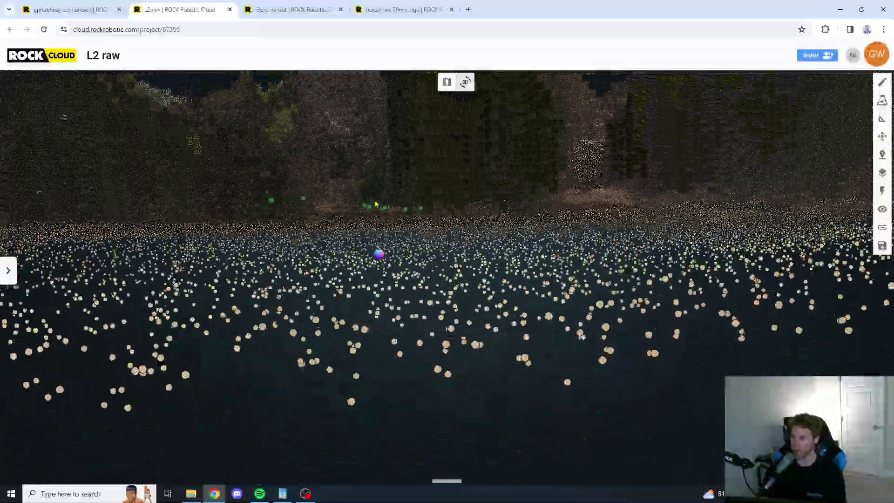
{"action": "left_click_drag", "start_coordinate": [376, 203], "coordinate": [375, 189]}
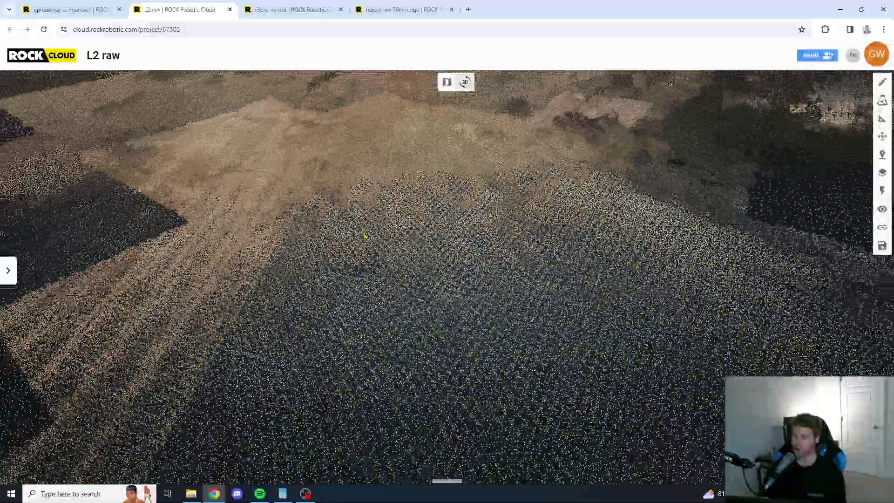
Examine the dirt clearing's edge-on ground noise and overall coverage in the r3pro no opt point cloud
{"action": "left_click", "coordinate": [291, 9]}
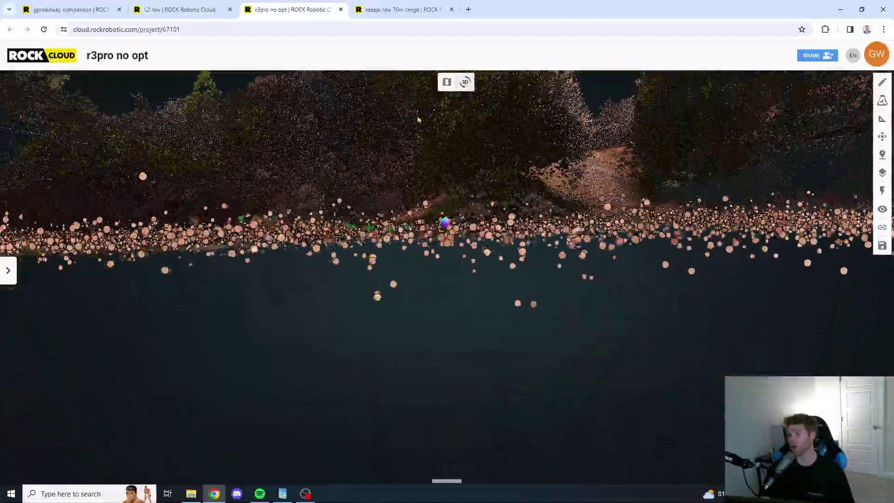
{"action": "right_click_drag", "start_coordinate": [419, 120], "coordinate": [247, 140]}
{"action": "left_click_drag", "start_coordinate": [247, 140], "coordinate": [619, 303]}
{"action": "scroll", "coordinate": [431, 317], "scroll_direction": "down", "scroll_amount": 3}
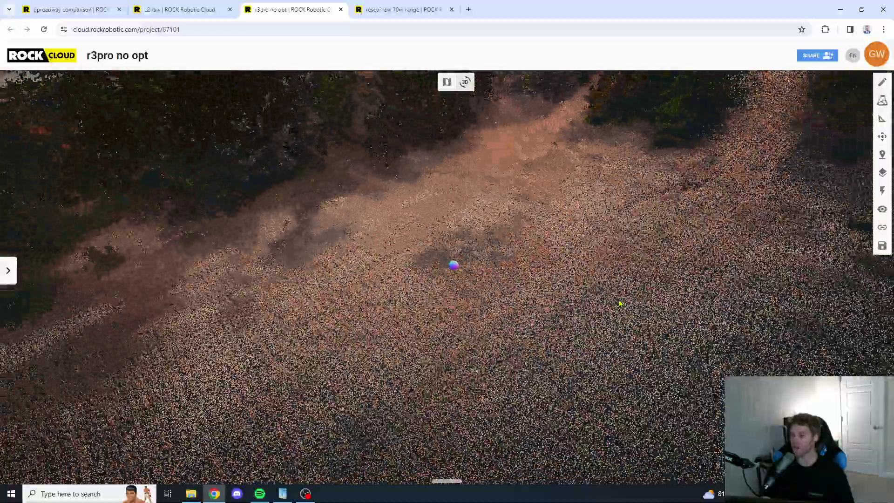
{"action": "scroll", "coordinate": [619, 303], "scroll_direction": "down", "scroll_amount": 5}
{"action": "left_click_drag", "start_coordinate": [592, 254], "coordinate": [519, 246]}
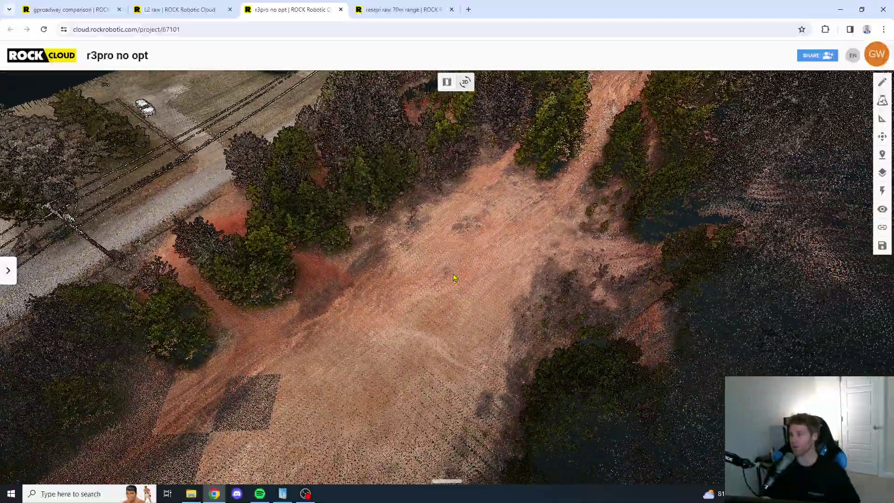
Examine the dirt clearing's point density and ground noise in the resepi raw 70m range point cloud
{"action": "left_click", "coordinate": [380, 4]}
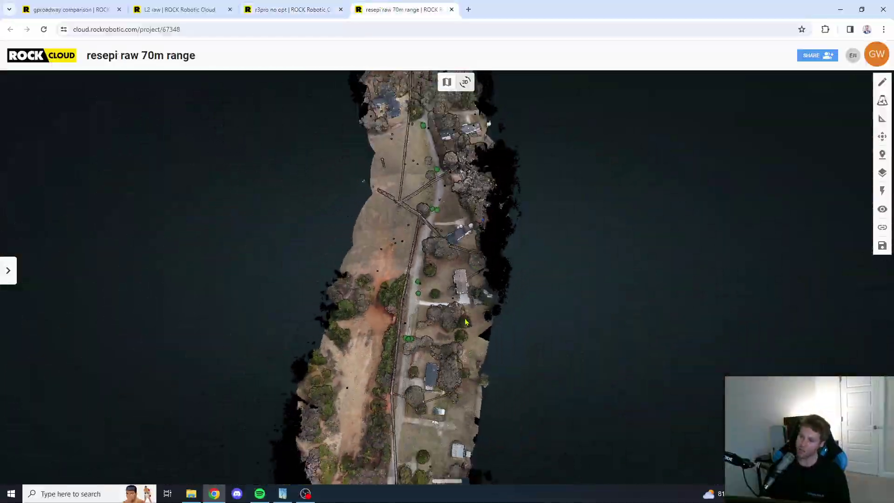
{"action": "scroll", "coordinate": [461, 267], "scroll_direction": "up", "scroll_amount": 10}
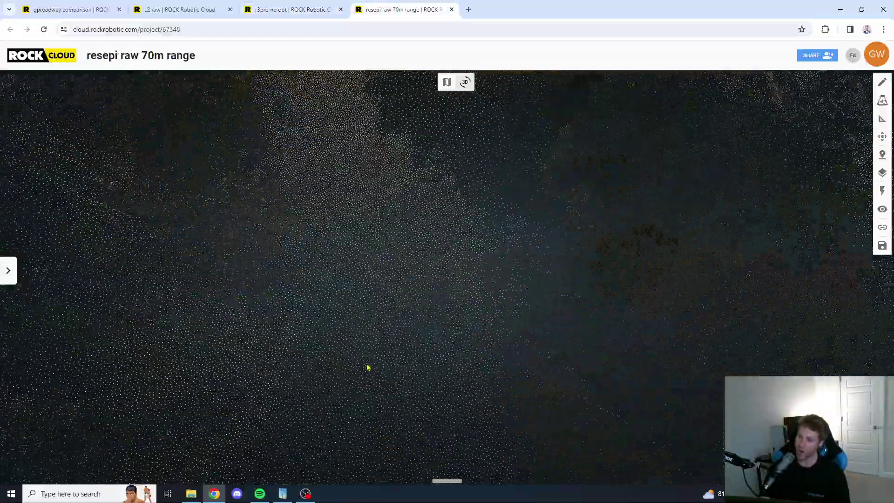
{"action": "left_click_drag", "start_coordinate": [373, 343], "coordinate": [381, 233]}
{"action": "scroll", "coordinate": [407, 276], "scroll_direction": "up", "scroll_amount": 4}
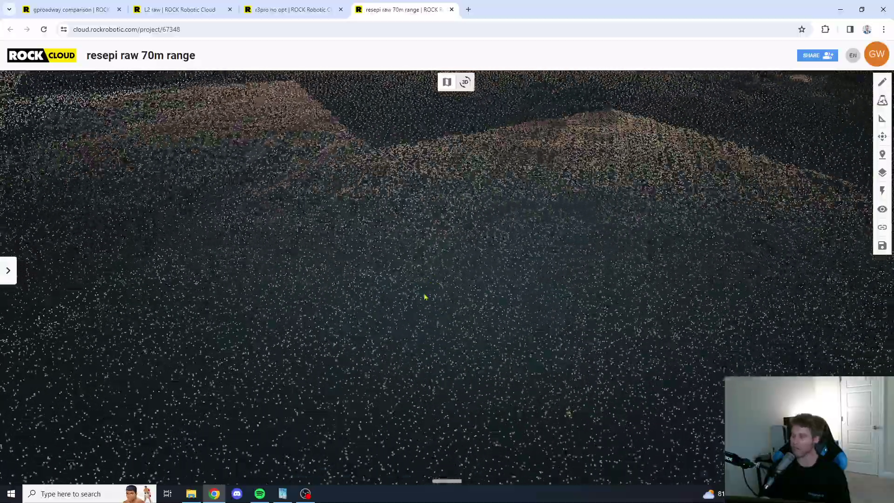
{"action": "right_click_drag", "start_coordinate": [439, 275], "coordinate": [418, 169]}
{"action": "left_click_drag", "start_coordinate": [418, 169], "coordinate": [350, 284]}
{"action": "scroll", "coordinate": [374, 279], "scroll_direction": "down", "scroll_amount": 10}
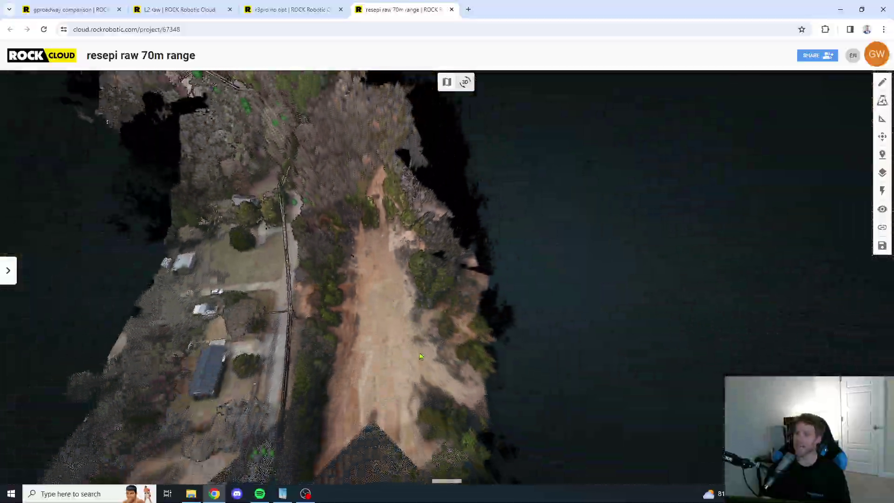
Open the three gproadway comparison projects together in the compare view and collapse the project list
{"action": "left_click", "coordinate": [80, 9]}
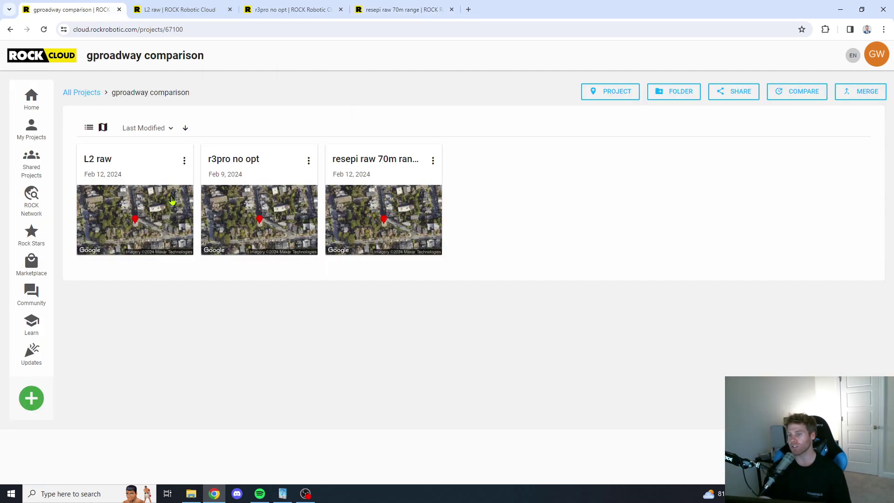
{"action": "left_click", "coordinate": [796, 91]}
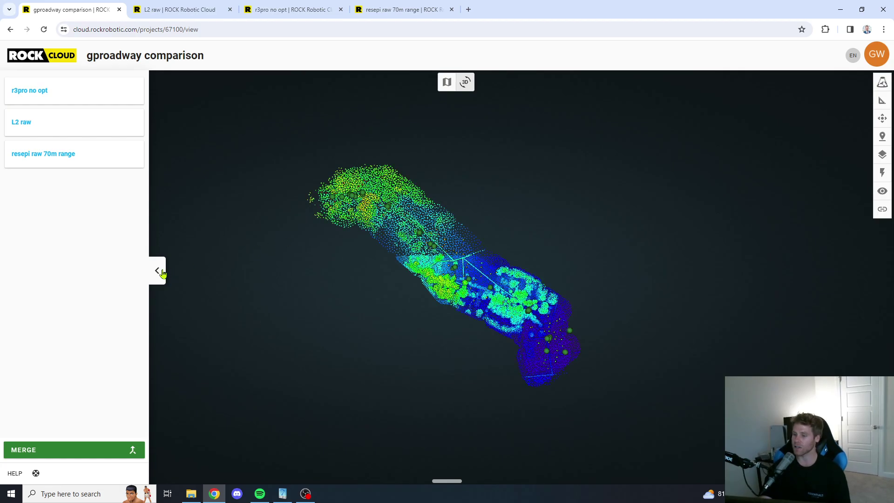
{"action": "left_click", "coordinate": [158, 270]}
Show the layer settings and set the r3pro no opt point cloud's material to RGB
{"action": "left_click", "coordinate": [883, 154]}
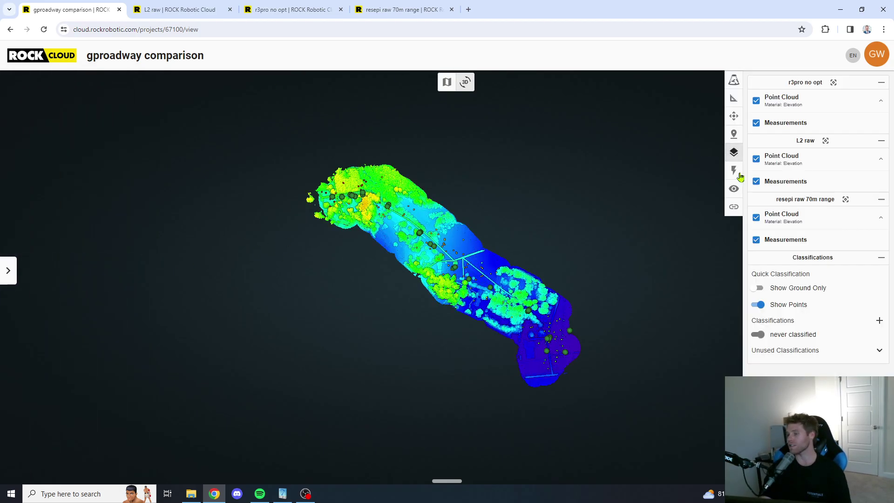
{"action": "left_click", "coordinate": [881, 100]}
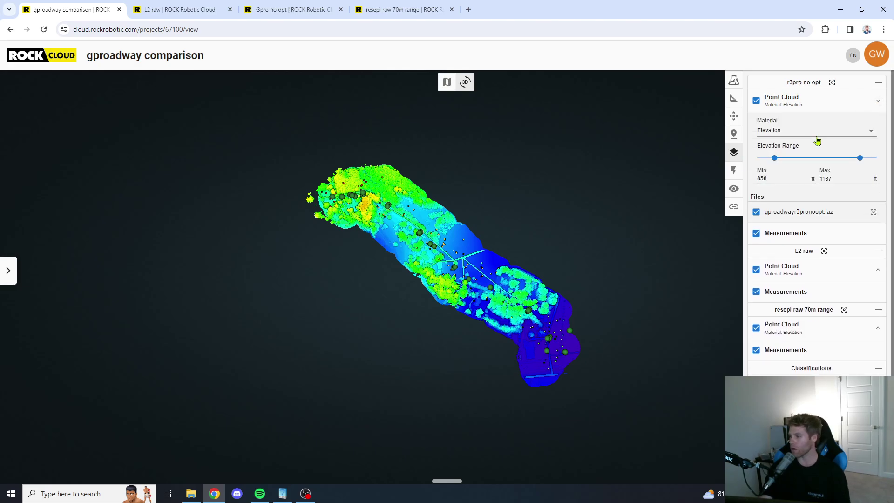
{"action": "left_click", "coordinate": [815, 132]}
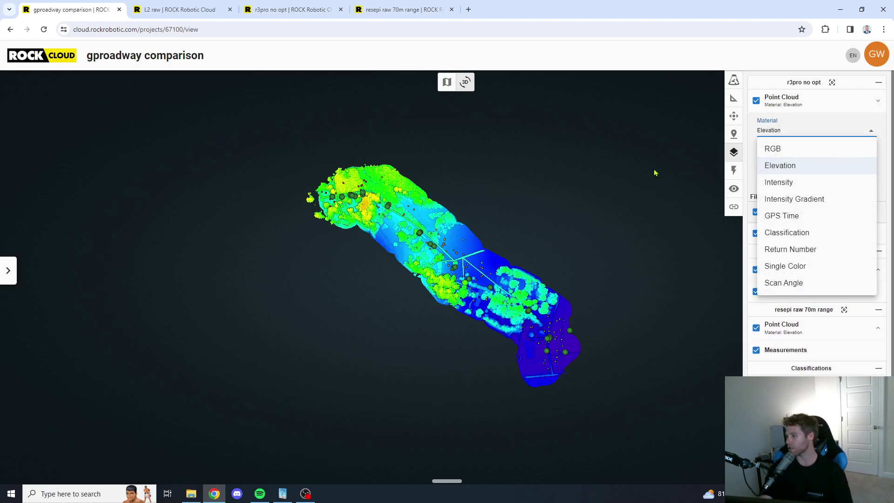
{"action": "left_click", "coordinate": [803, 154]}
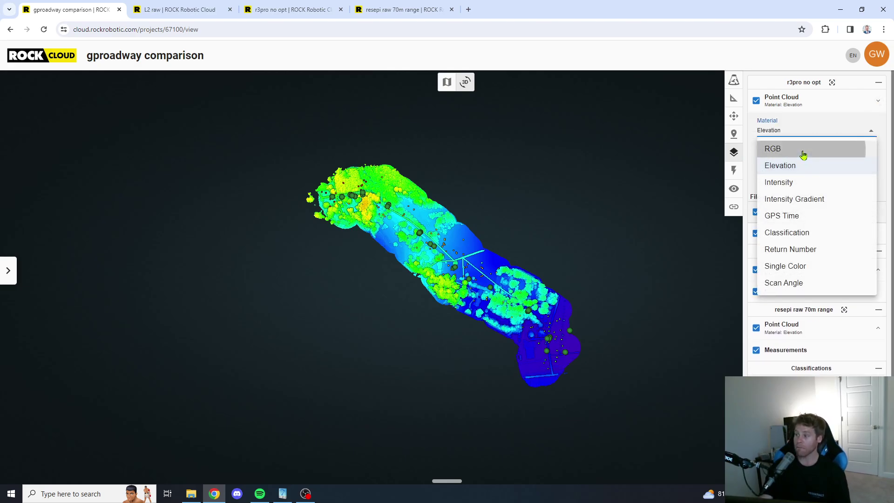
Set the r3pro no opt point cloud's material to Single Color and colour it red
{"action": "left_click", "coordinate": [805, 266]}
{"action": "left_click_drag", "start_coordinate": [793, 149], "coordinate": [852, 141]}
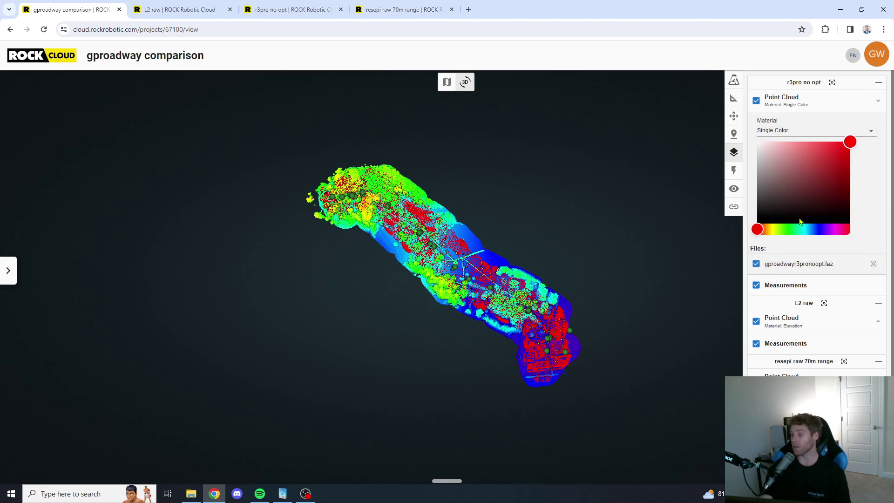
Set the L2 raw point cloud's material to Single Color and colour it bright green
{"action": "scroll", "coordinate": [825, 298], "scroll_direction": "down", "scroll_amount": 1}
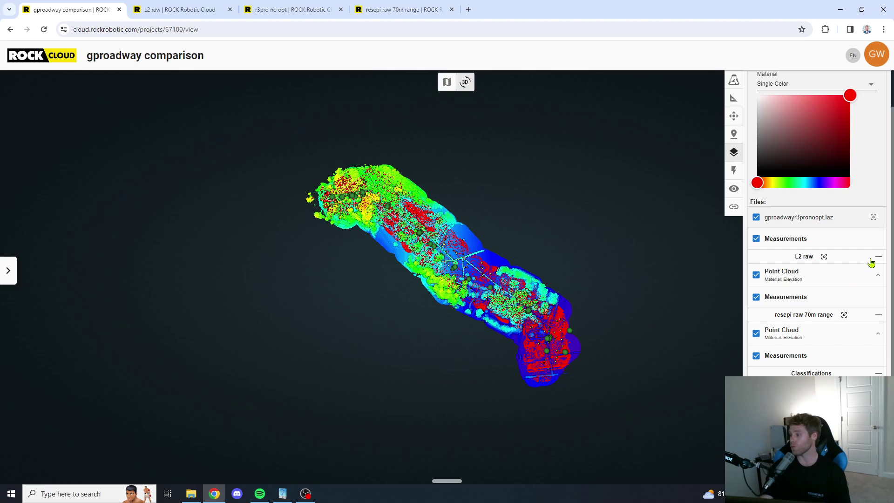
{"action": "left_click", "coordinate": [878, 274]}
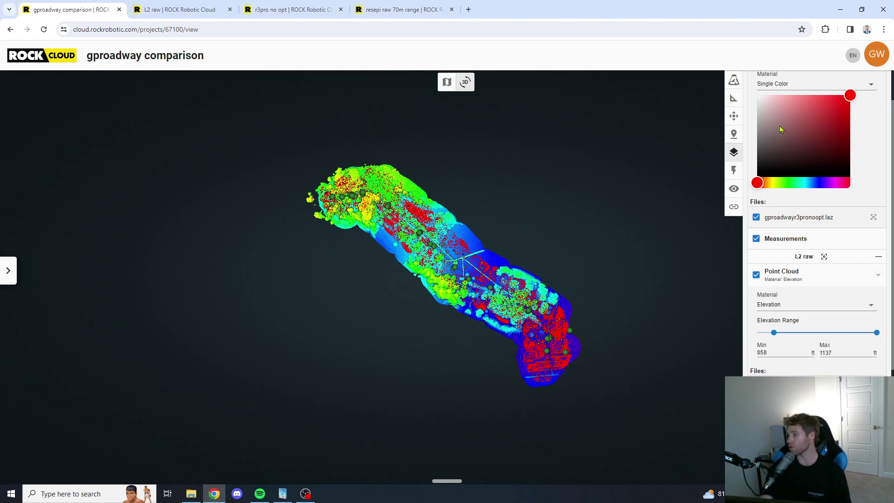
{"action": "left_click", "coordinate": [866, 305]}
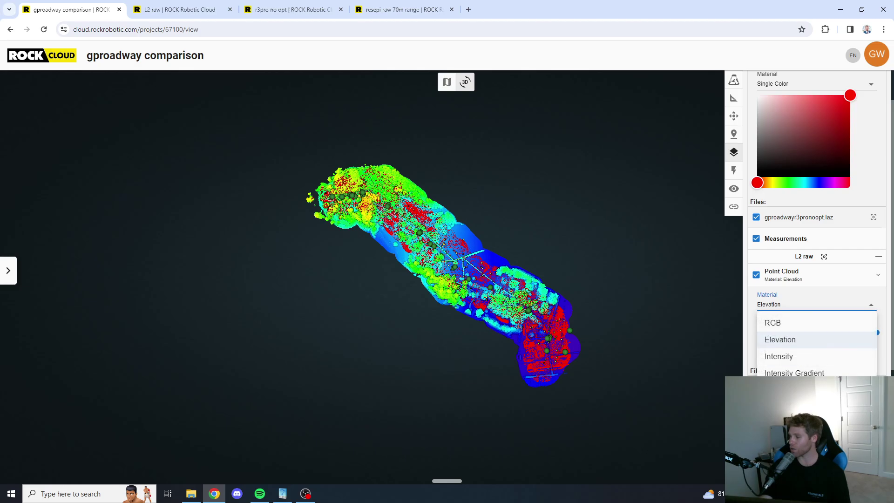
{"action": "left_click", "coordinate": [786, 407]}
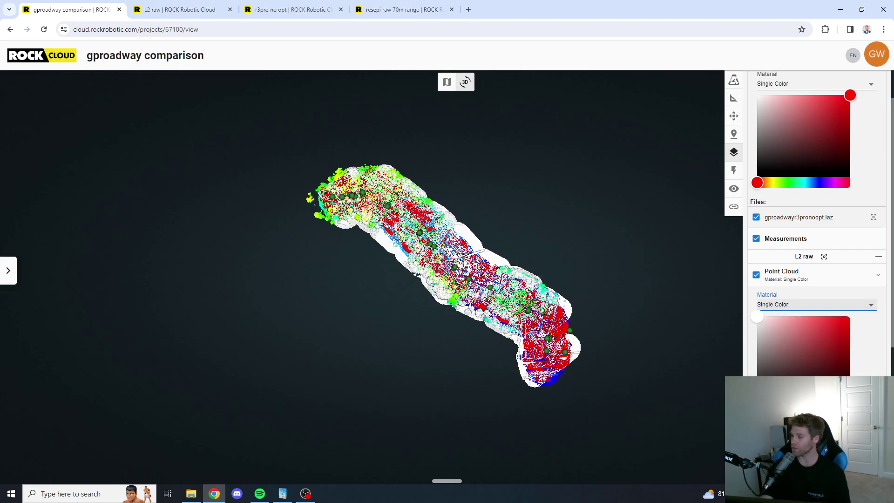
{"action": "left_click", "coordinate": [787, 404]}
{"action": "left_click_drag", "start_coordinate": [823, 363], "coordinate": [890, 317]}
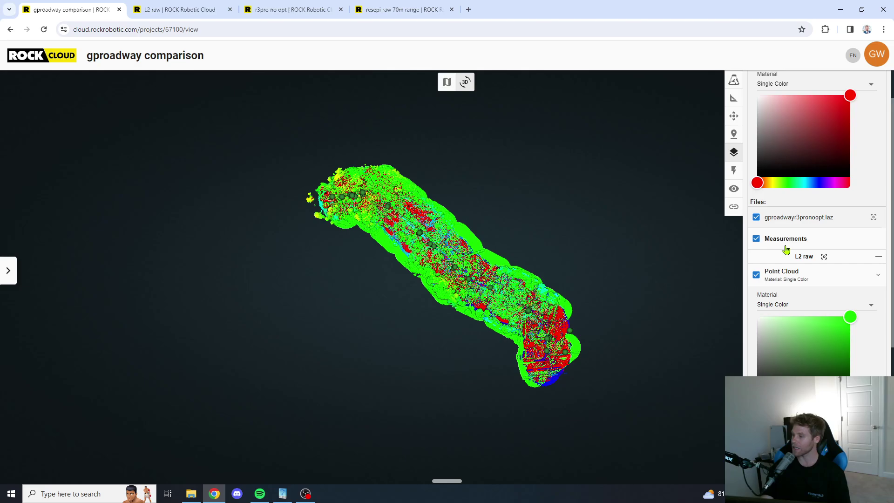
Set the resepi raw 70m range point cloud's material to Single Color and colour it blue
{"action": "scroll", "coordinate": [820, 374], "scroll_direction": "down", "scroll_amount": 5}
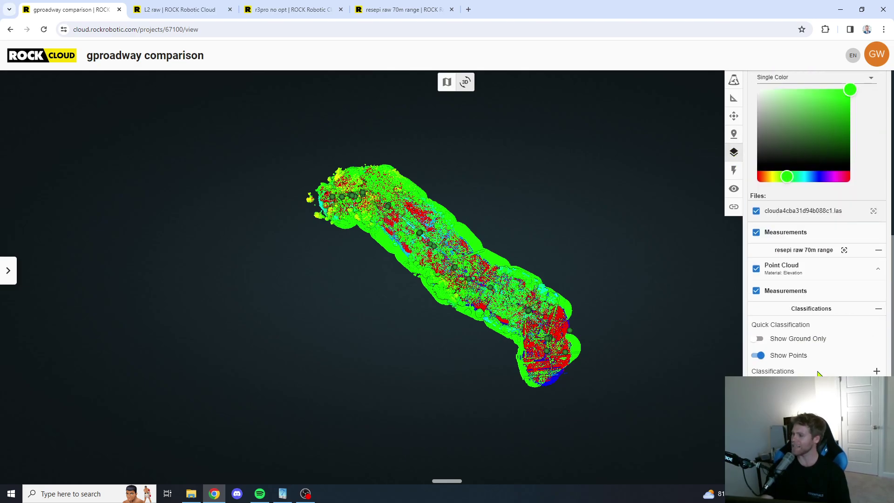
{"action": "left_click", "coordinate": [877, 271]}
{"action": "left_click", "coordinate": [848, 299]}
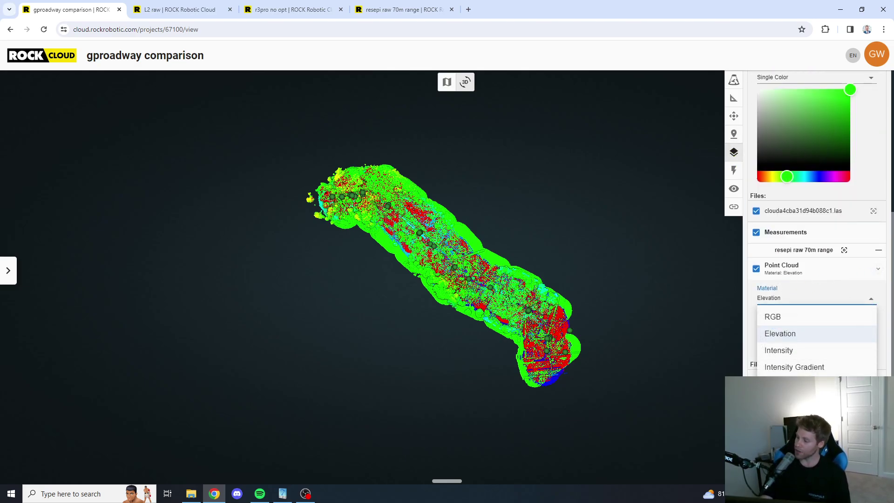
{"action": "left_click", "coordinate": [787, 400]}
{"action": "left_click", "coordinate": [819, 397]}
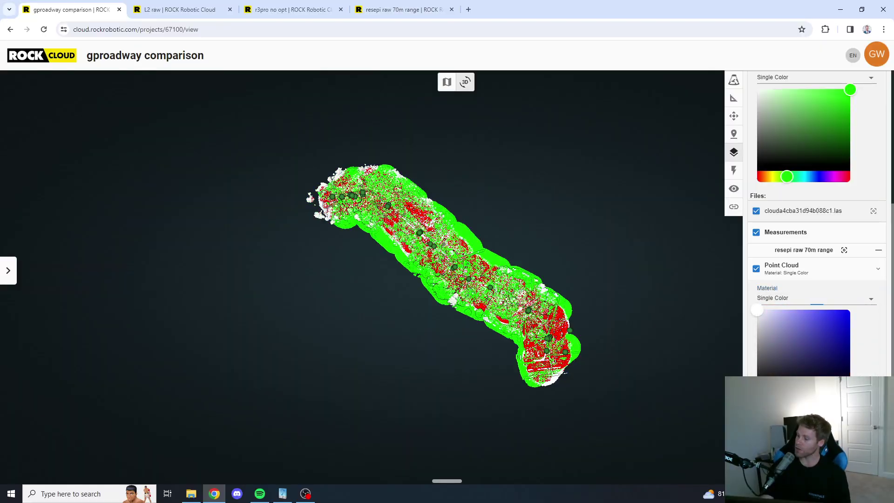
{"action": "left_click", "coordinate": [849, 310]}
Examine the three overlaid point clouds' density and ground noise in the open area at the roadway's near end
{"action": "scroll", "coordinate": [445, 315], "scroll_direction": "up", "scroll_amount": 10}
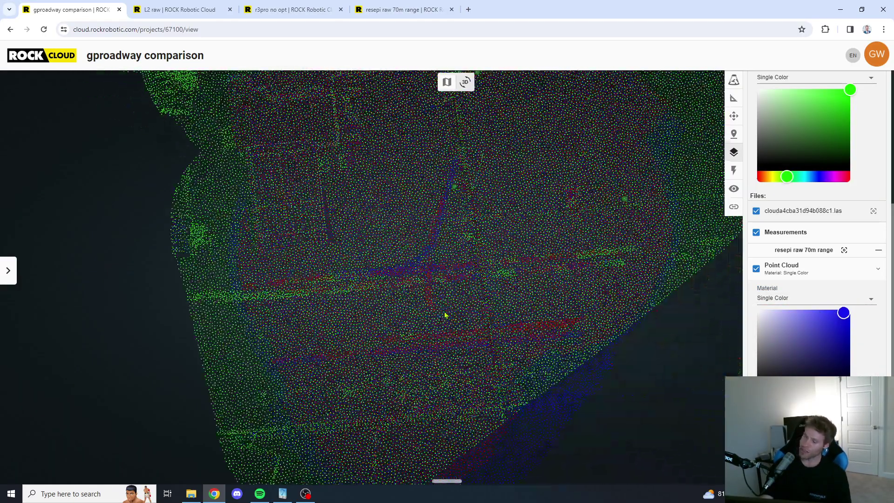
{"action": "scroll", "coordinate": [444, 315], "scroll_direction": "down", "scroll_amount": 5}
{"action": "scroll", "coordinate": [466, 312], "scroll_direction": "up", "scroll_amount": 10}
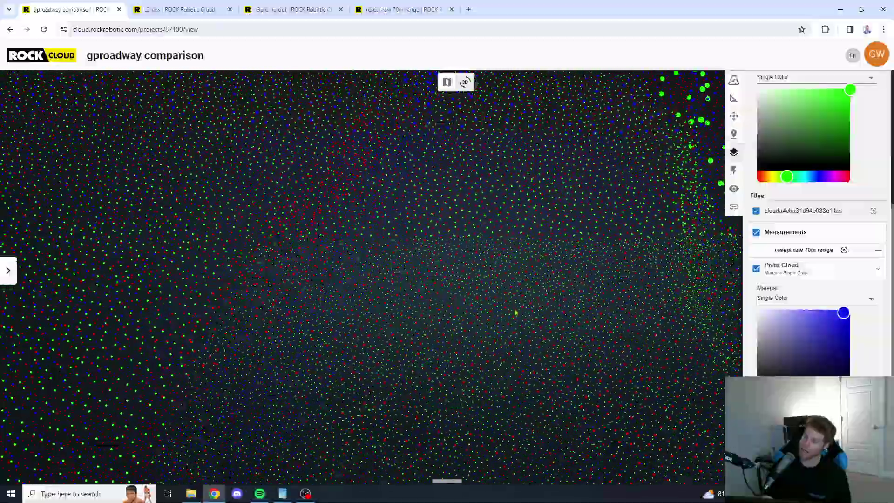
{"action": "left_click_drag", "start_coordinate": [516, 312], "coordinate": [422, 282]}
{"action": "scroll", "coordinate": [421, 282], "scroll_direction": "down", "scroll_amount": 4}
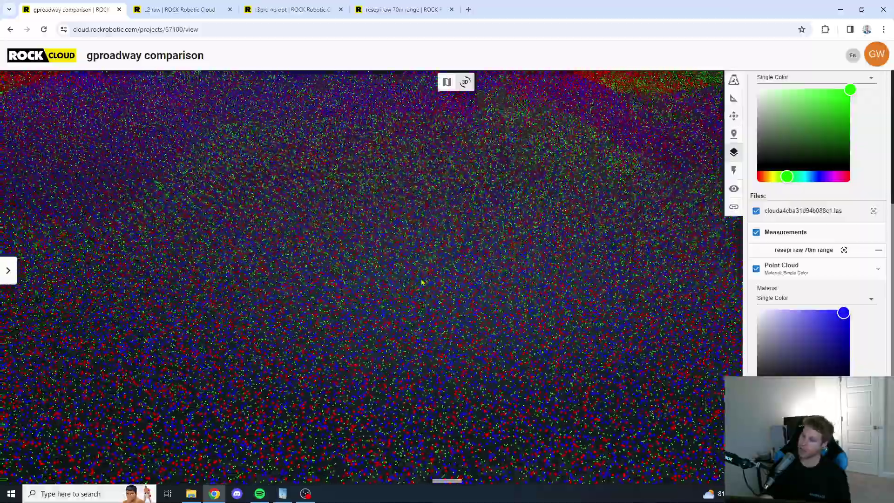
{"action": "scroll", "coordinate": [421, 282], "scroll_direction": "up", "scroll_amount": 3}
{"action": "left_click_drag", "start_coordinate": [431, 433], "coordinate": [451, 351]}
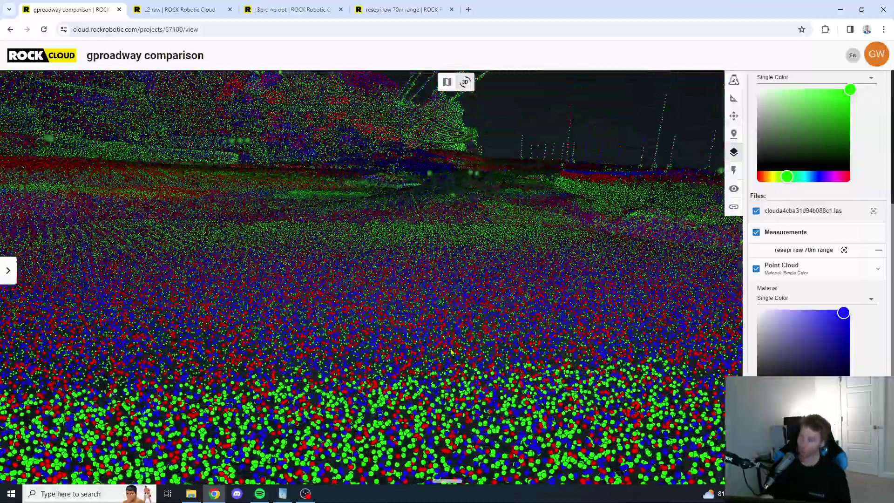
{"action": "scroll", "coordinate": [442, 305], "scroll_direction": "up", "scroll_amount": 2}
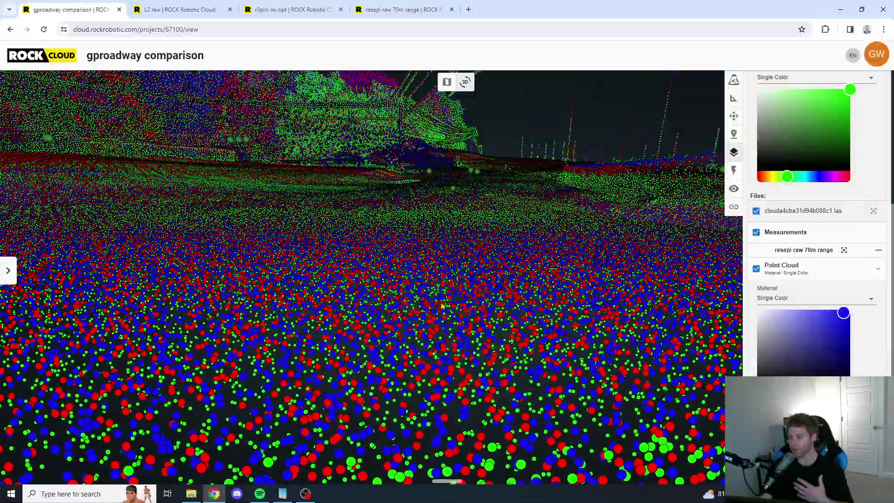
{"action": "left_click_drag", "start_coordinate": [443, 306], "coordinate": [470, 269]}
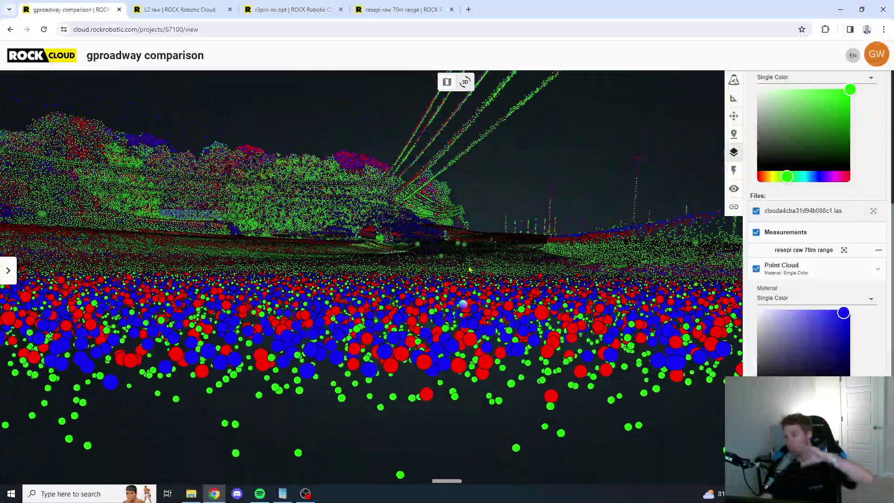
{"action": "right_click_drag", "start_coordinate": [470, 269], "coordinate": [514, 326]}
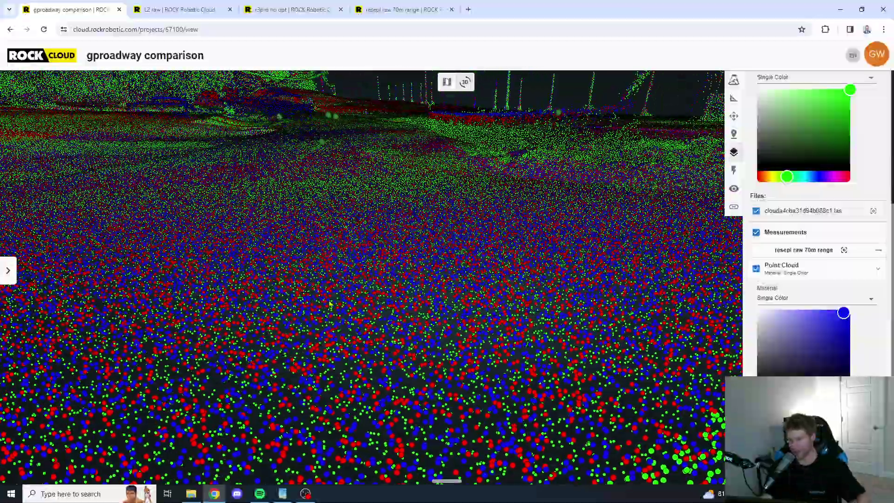
{"action": "left_click_drag", "start_coordinate": [330, 304], "coordinate": [292, 212]}
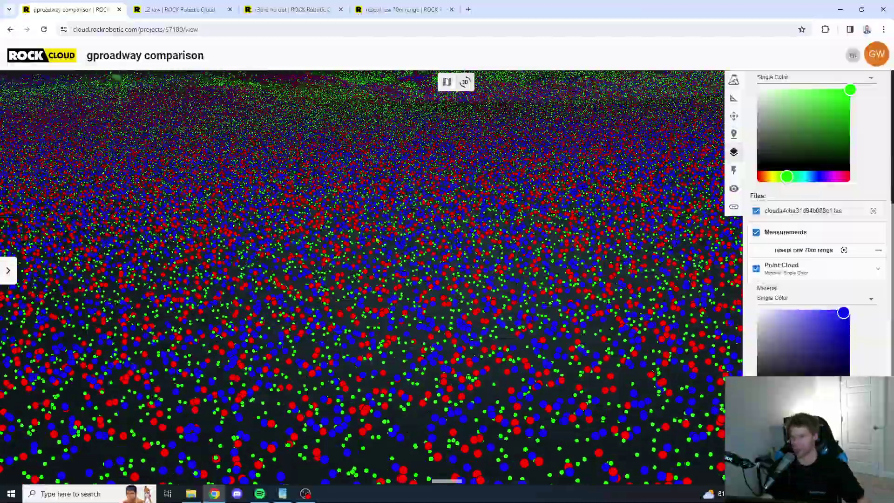
Compare the overlaid clouds' ground noise edge-on in the open field near the trees and power lines
{"action": "left_click_drag", "start_coordinate": [334, 135], "coordinate": [342, 258]}
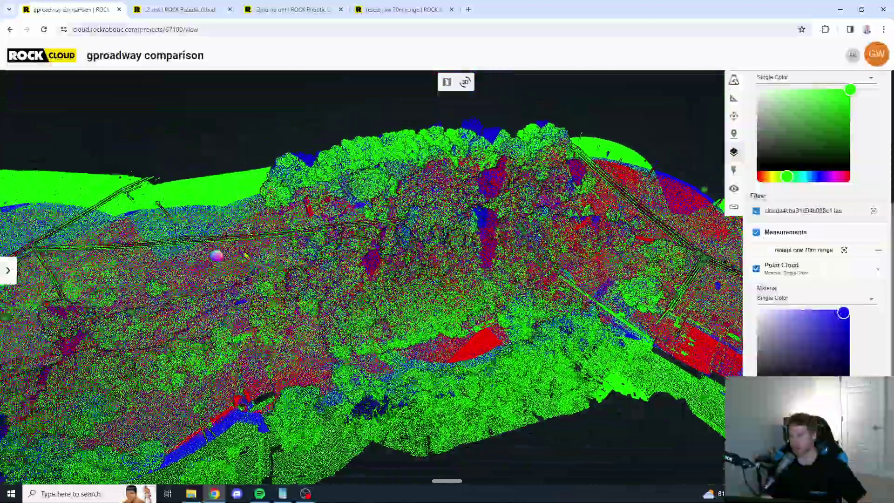
{"action": "left_click_drag", "start_coordinate": [246, 256], "coordinate": [361, 364]}
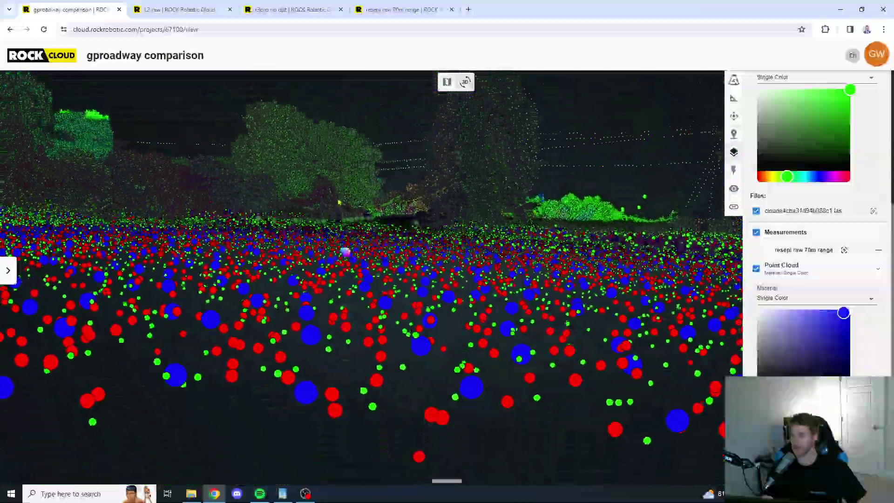
{"action": "left_click_drag", "start_coordinate": [339, 202], "coordinate": [375, 190]}
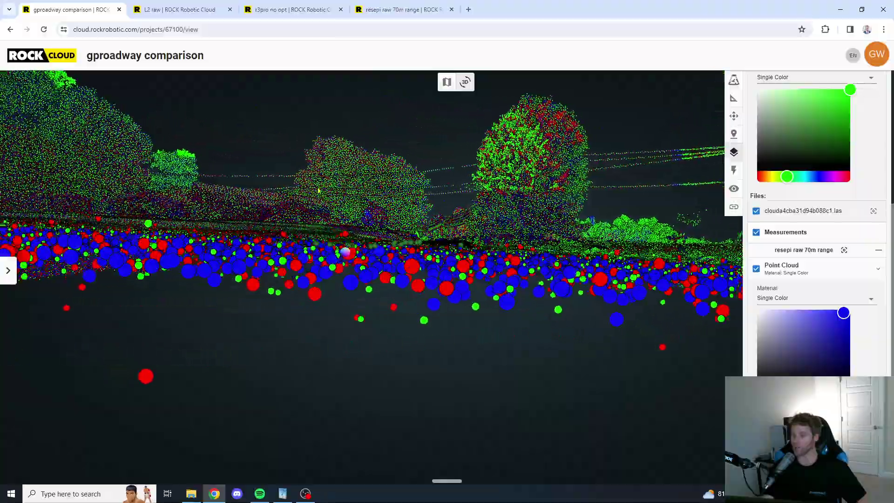
{"action": "left_click_drag", "start_coordinate": [330, 308], "coordinate": [350, 348]}
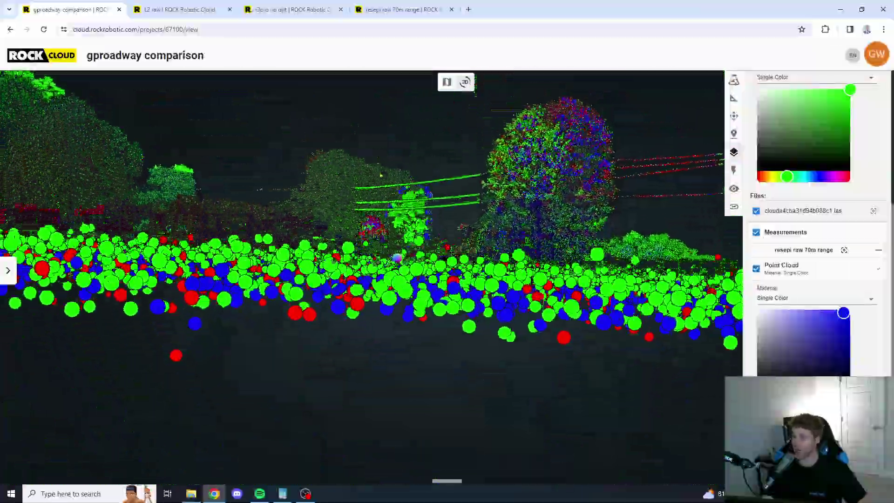
{"action": "left_click_drag", "start_coordinate": [380, 175], "coordinate": [372, 226]}
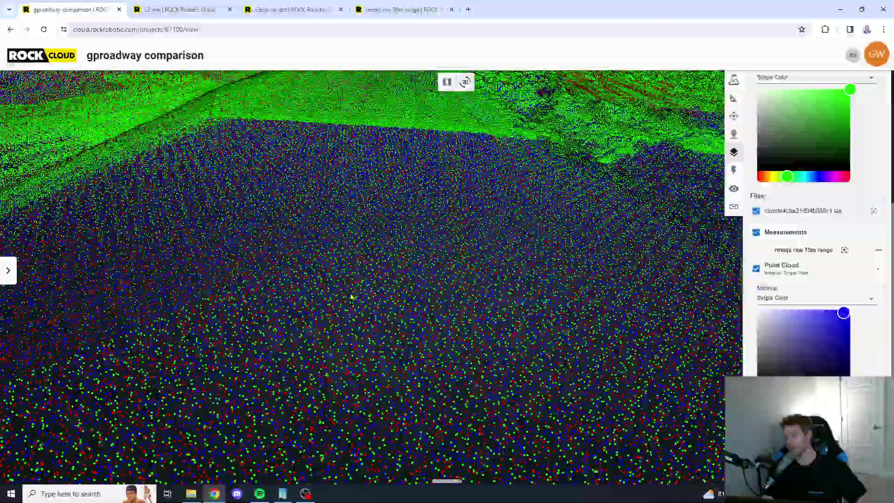
{"action": "scroll", "coordinate": [352, 297], "scroll_direction": "up", "scroll_amount": 3}
{"action": "left_click_drag", "start_coordinate": [352, 297], "coordinate": [373, 264]}
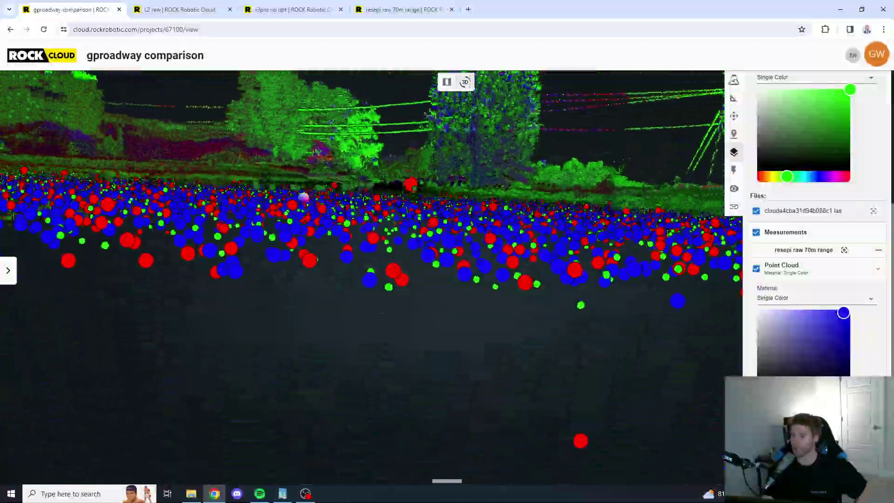
{"action": "left_click_drag", "start_coordinate": [373, 263], "coordinate": [337, 115]}
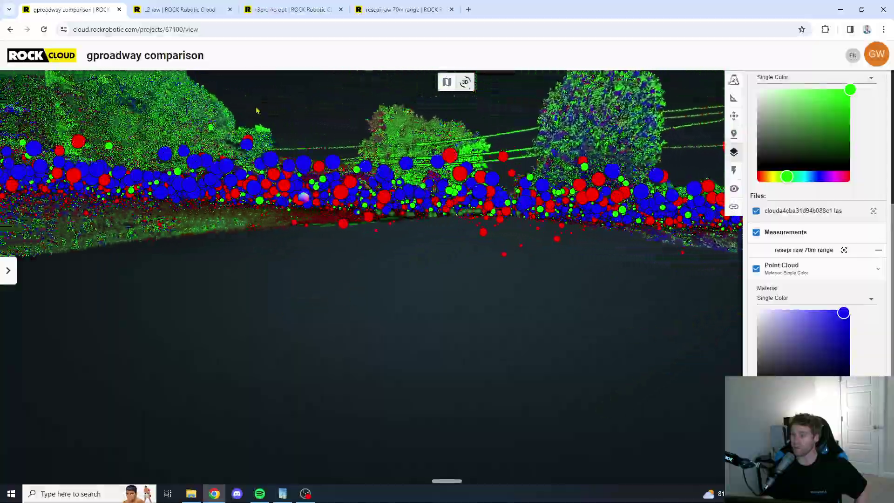
{"action": "left_click_drag", "start_coordinate": [298, 101], "coordinate": [449, 163]}
Inspect how the three coloured clouds overlap on the ground and surfaces around the building among the trees
{"action": "scroll", "coordinate": [285, 211], "scroll_direction": "down", "scroll_amount": 5}
{"action": "scroll", "coordinate": [285, 210], "scroll_direction": "down", "scroll_amount": 5}
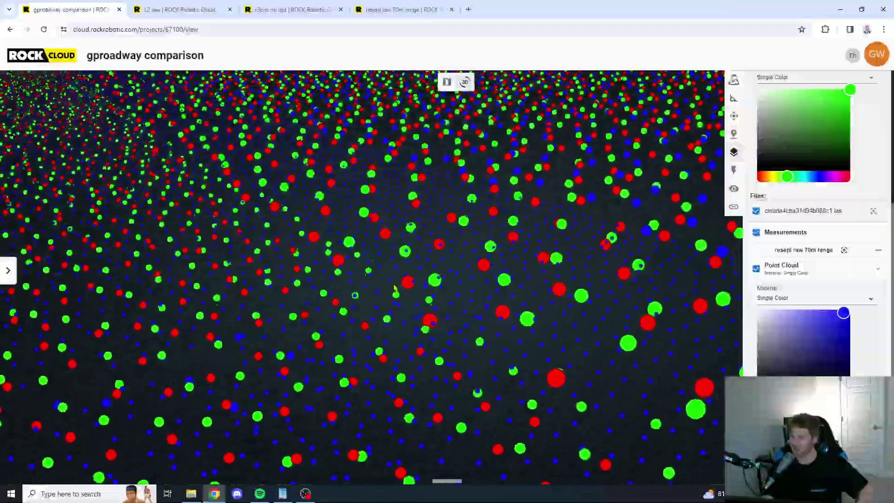
{"action": "right_click_drag", "start_coordinate": [381, 180], "coordinate": [342, 160]}
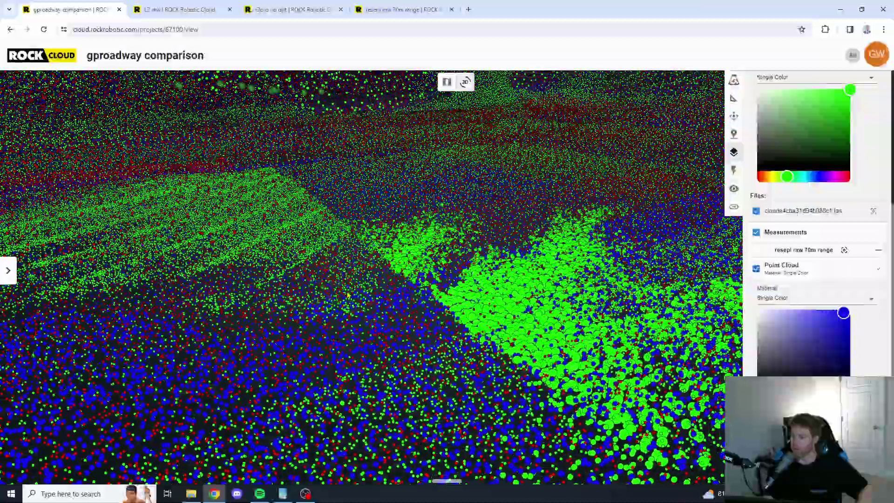
{"action": "right_click_drag", "start_coordinate": [296, 274], "coordinate": [305, 255]}
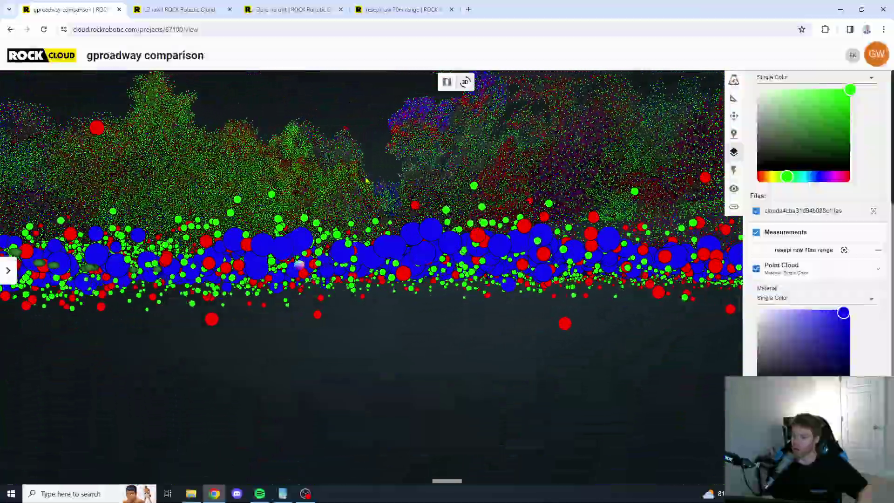
{"action": "left_click_drag", "start_coordinate": [388, 181], "coordinate": [311, 371]}
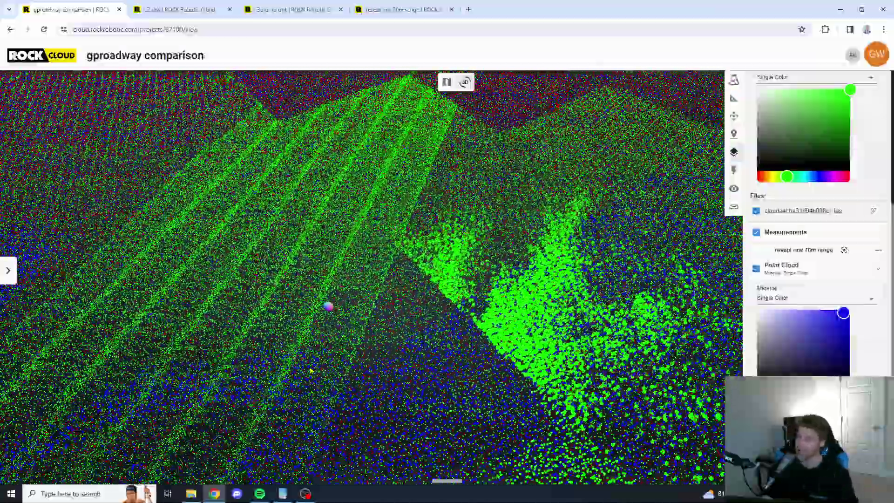
{"action": "scroll", "coordinate": [301, 368], "scroll_direction": "down", "scroll_amount": 5}
{"action": "scroll", "coordinate": [251, 191], "scroll_direction": "up", "scroll_amount": 5}
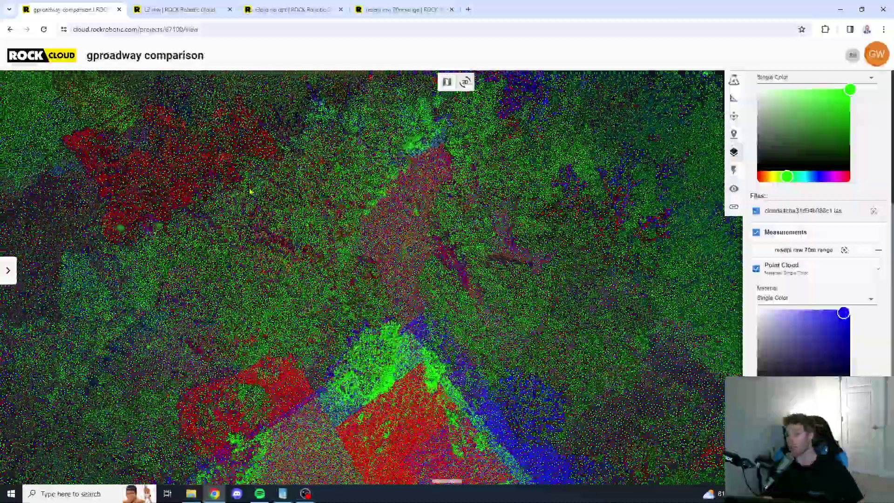
Examine the overlaid clouds' ground penetration and noise beneath the tree cover, from above and edge-on
{"action": "scroll", "coordinate": [288, 231], "scroll_direction": "up", "scroll_amount": 8}
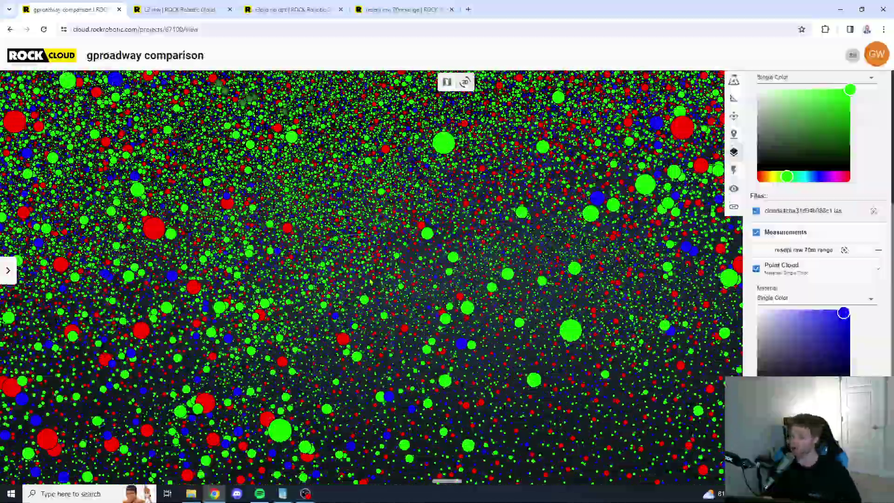
{"action": "left_click_drag", "start_coordinate": [361, 281], "coordinate": [330, 244]}
{"action": "right_click_drag", "start_coordinate": [330, 244], "coordinate": [332, 233]}
{"action": "scroll", "coordinate": [459, 299], "scroll_direction": "down", "scroll_amount": 3}
{"action": "right_click_drag", "start_coordinate": [459, 300], "coordinate": [451, 323]}
{"action": "scroll", "coordinate": [451, 324], "scroll_direction": "up", "scroll_amount": 2}
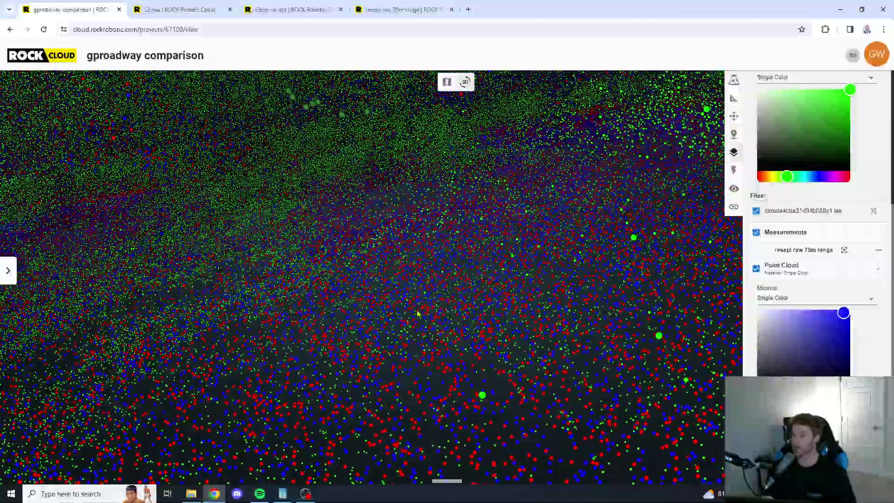
{"action": "left_click_drag", "start_coordinate": [417, 314], "coordinate": [462, 284]}
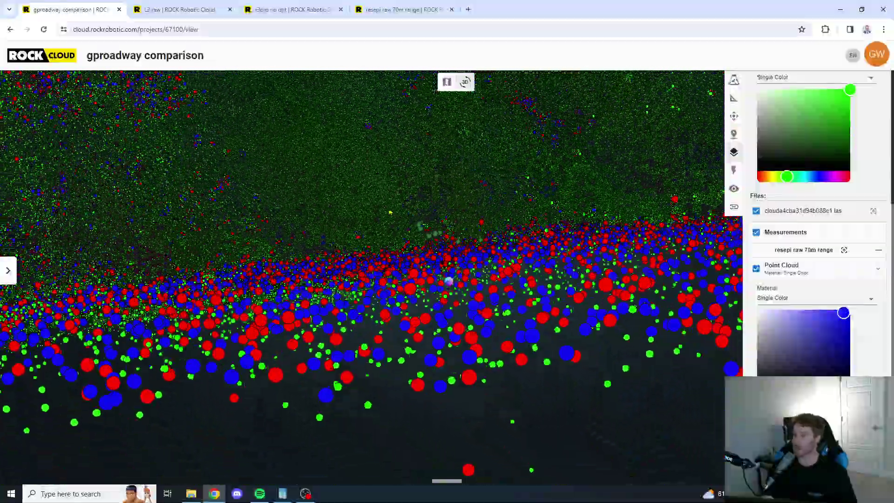
{"action": "left_click_drag", "start_coordinate": [389, 212], "coordinate": [333, 193]}
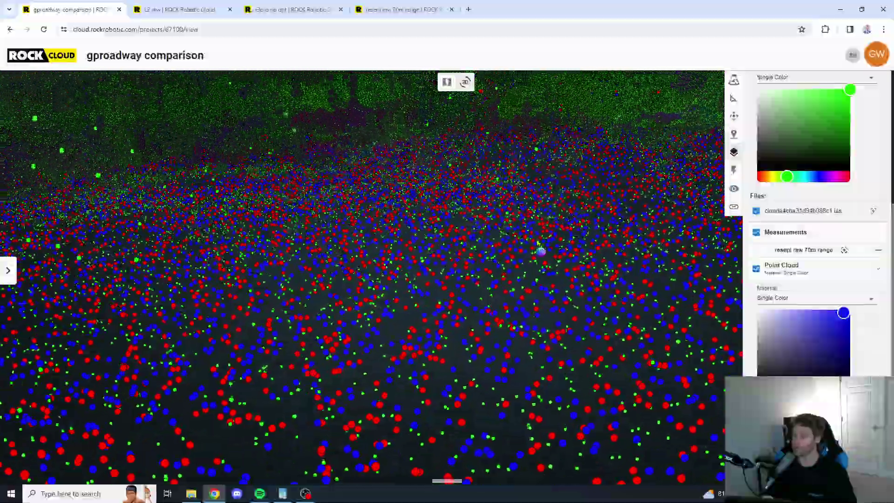
{"action": "right_click_drag", "start_coordinate": [539, 245], "coordinate": [510, 191]}
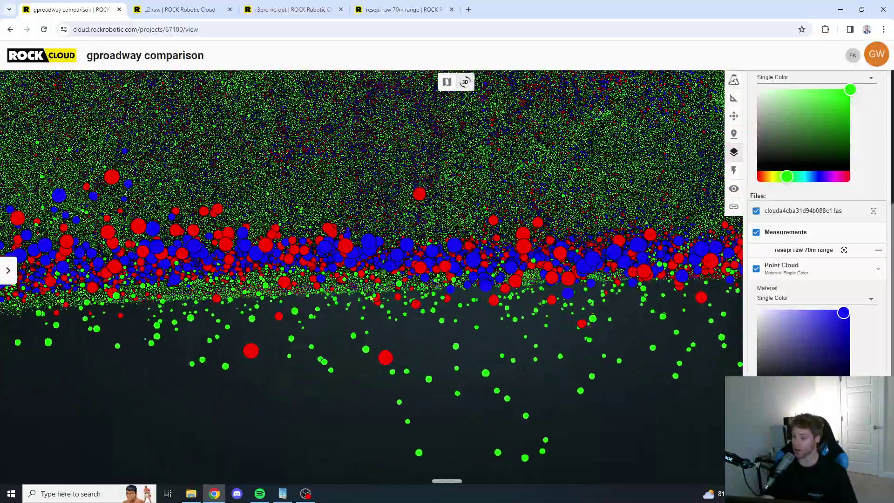
{"action": "right_click_drag", "start_coordinate": [437, 279], "coordinate": [443, 326]}
{"action": "scroll", "coordinate": [460, 305], "scroll_direction": "down", "scroll_amount": 5}
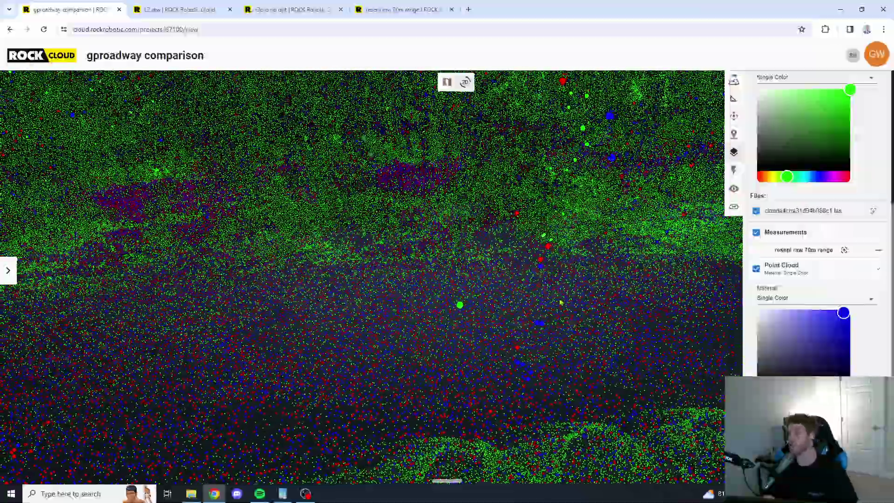
Examine the overlaid clouds' ground layer beneath the dense trees edge-on, comparing its thickness and the stray points below it
{"action": "right_click_drag", "start_coordinate": [616, 299], "coordinate": [571, 312]}
{"action": "left_click_drag", "start_coordinate": [572, 312], "coordinate": [527, 306]}
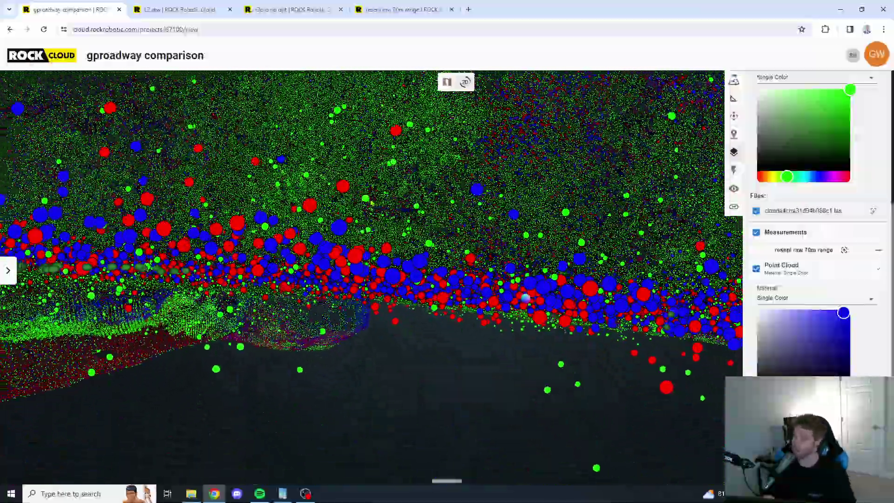
{"action": "right_click_drag", "start_coordinate": [372, 202], "coordinate": [362, 233]}
{"action": "scroll", "coordinate": [366, 246], "scroll_direction": "down", "scroll_amount": 3}
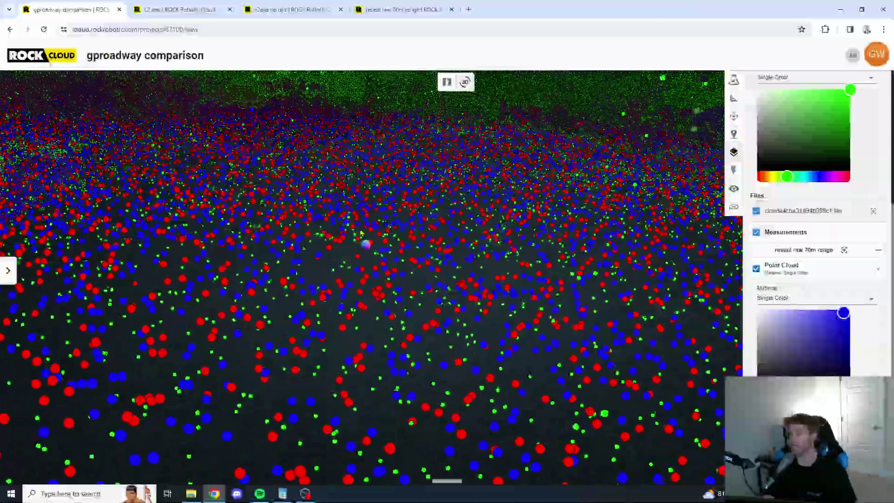
{"action": "left_click_drag", "start_coordinate": [362, 233], "coordinate": [218, 176]}
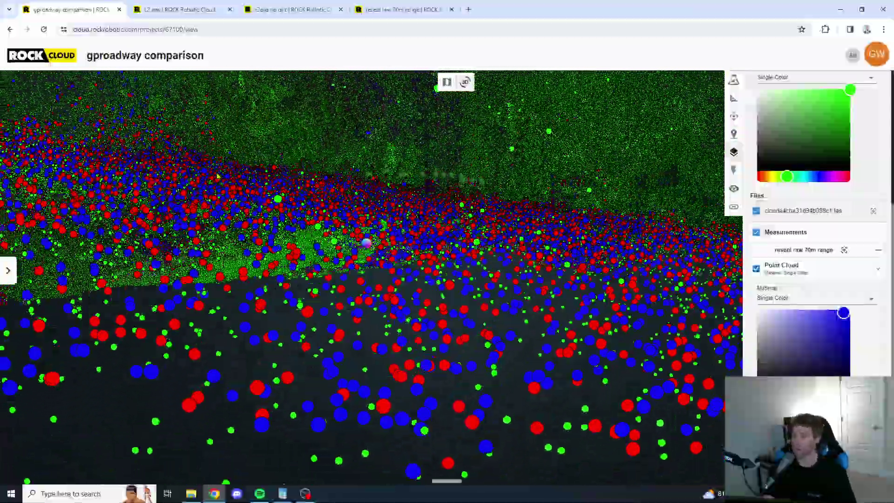
{"action": "scroll", "coordinate": [194, 205], "scroll_direction": "down", "scroll_amount": 5}
{"action": "scroll", "coordinate": [343, 285], "scroll_direction": "up", "scroll_amount": 4}
{"action": "right_click_drag", "start_coordinate": [343, 285], "coordinate": [330, 188]}
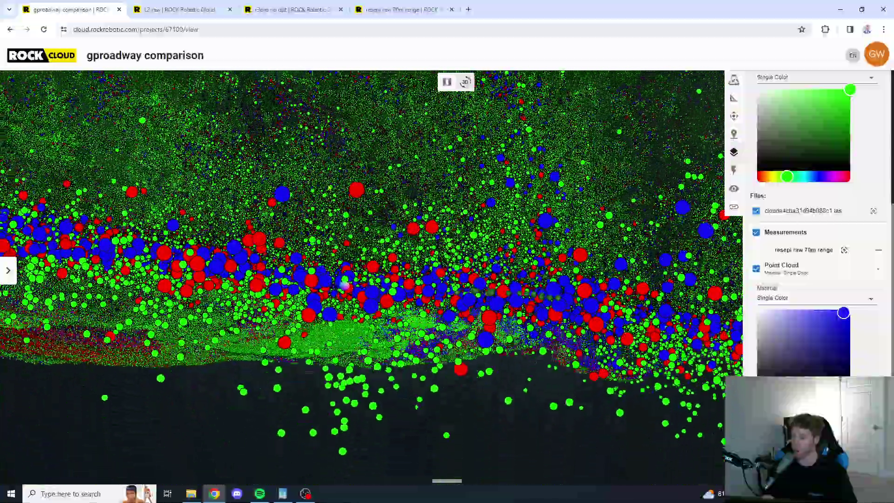
{"action": "left_click_drag", "start_coordinate": [374, 186], "coordinate": [412, 178]}
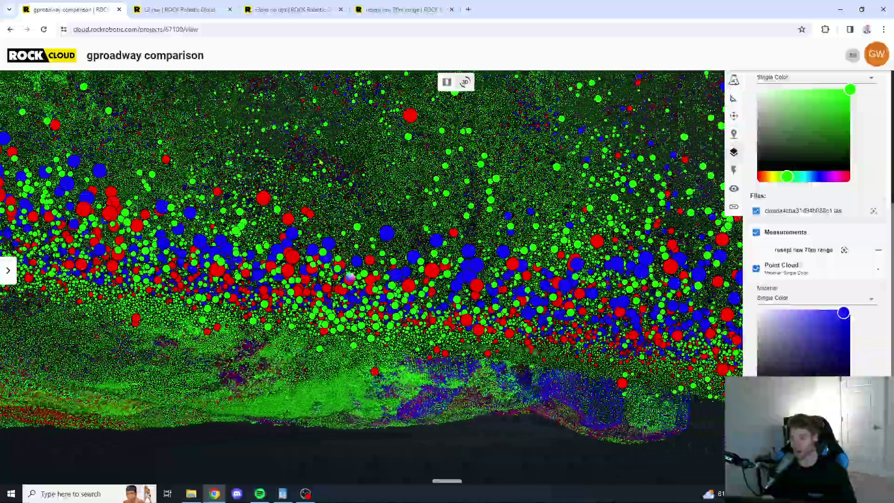
Compare the three coloured clouds' ground point density and low noise across further patches under the canopy, from above and edge-on
{"action": "right_click_drag", "start_coordinate": [320, 162], "coordinate": [332, 240]}
{"action": "right_click_drag", "start_coordinate": [213, 190], "coordinate": [243, 96]}
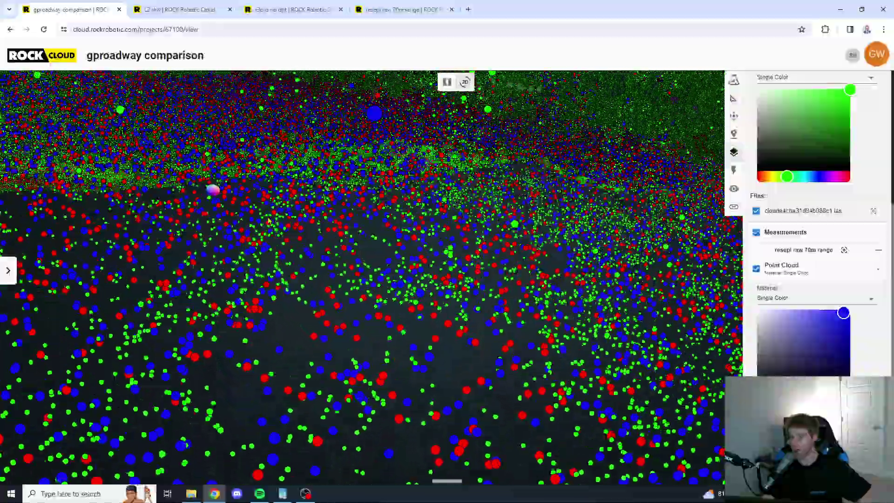
{"action": "left_click_drag", "start_coordinate": [254, 142], "coordinate": [274, 113]}
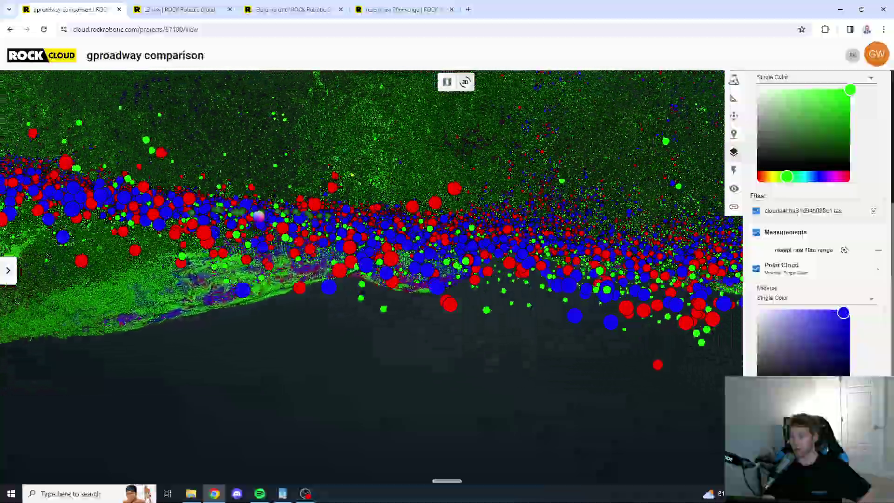
{"action": "left_click_drag", "start_coordinate": [487, 181], "coordinate": [295, 257]}
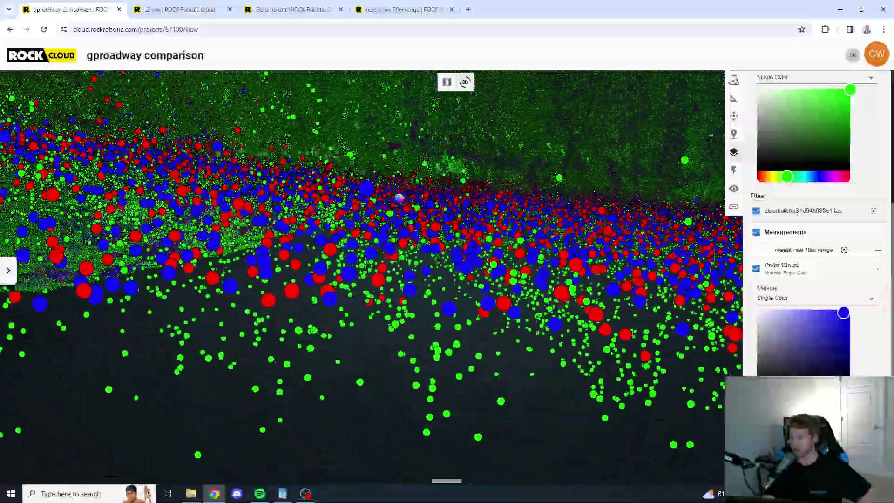
{"action": "right_click_drag", "start_coordinate": [384, 156], "coordinate": [381, 112]}
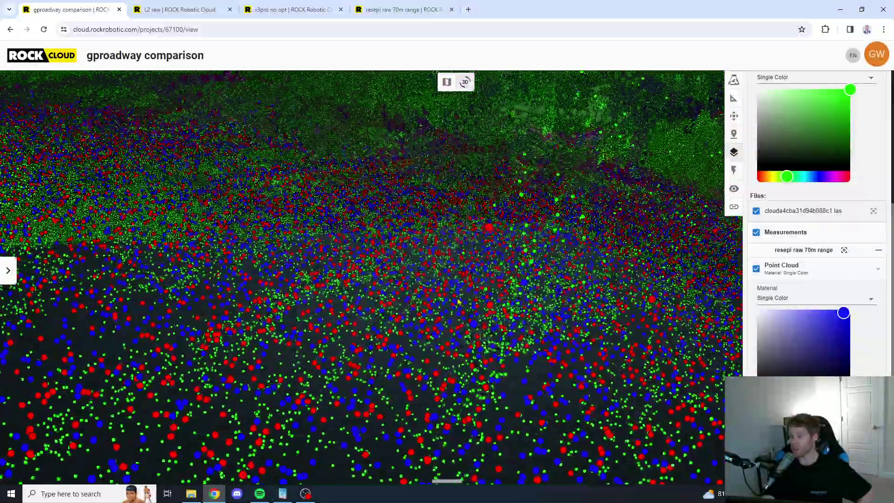
{"action": "left_click_drag", "start_coordinate": [459, 302], "coordinate": [435, 217]}
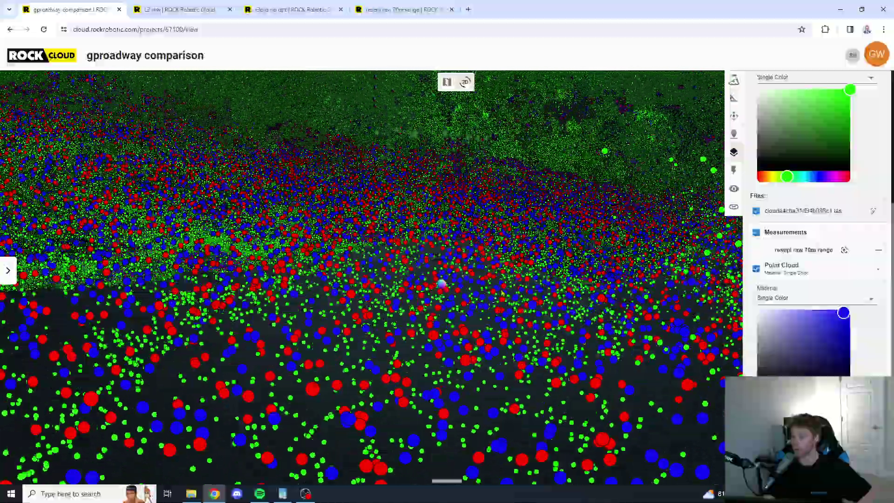
{"action": "right_click_drag", "start_coordinate": [502, 293], "coordinate": [489, 330]}
{"action": "right_click_drag", "start_coordinate": [391, 219], "coordinate": [424, 145]}
Inspect the overlaid clouds' point spacing and edge-on ground noise in the open area near the power lines and lone tree
{"action": "scroll", "coordinate": [397, 197], "scroll_direction": "down", "scroll_amount": 5}
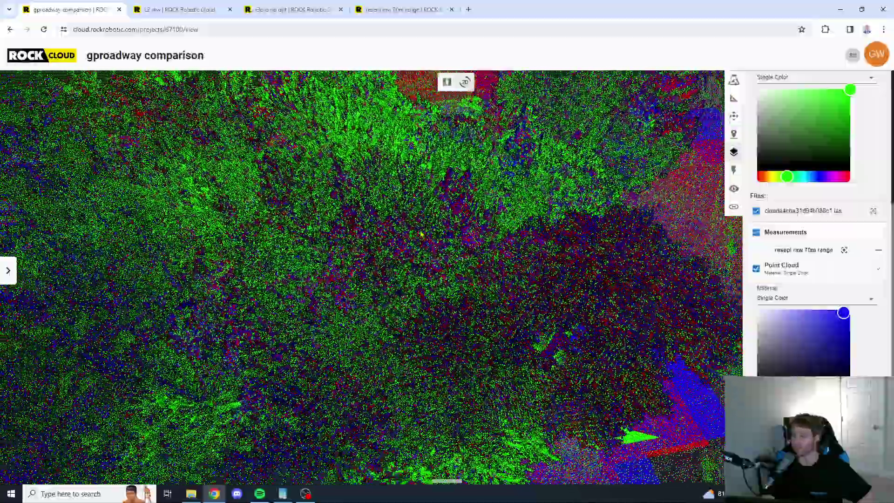
{"action": "scroll", "coordinate": [420, 234], "scroll_direction": "down", "scroll_amount": 5}
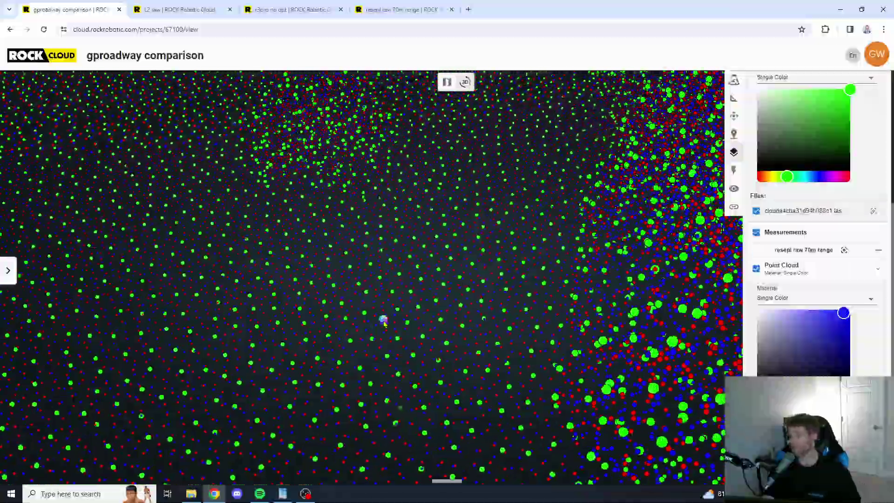
{"action": "scroll", "coordinate": [420, 319], "scroll_direction": "down", "scroll_amount": 5}
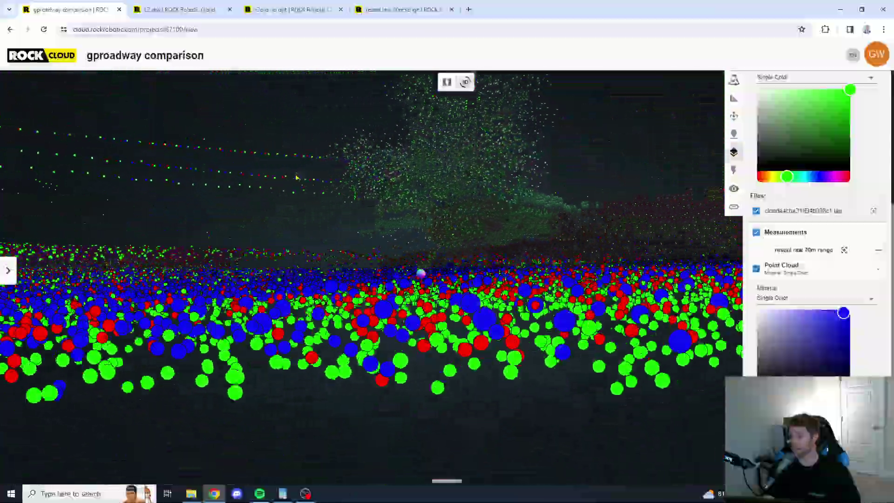
{"action": "left_click_drag", "start_coordinate": [297, 177], "coordinate": [408, 369]}
Review the three coloured clouds' overlap and outer coverage, from the building roofs out to the whole roadway site
{"action": "scroll", "coordinate": [406, 343], "scroll_direction": "down", "scroll_amount": 3}
{"action": "left_click_drag", "start_coordinate": [395, 251], "coordinate": [348, 356]}
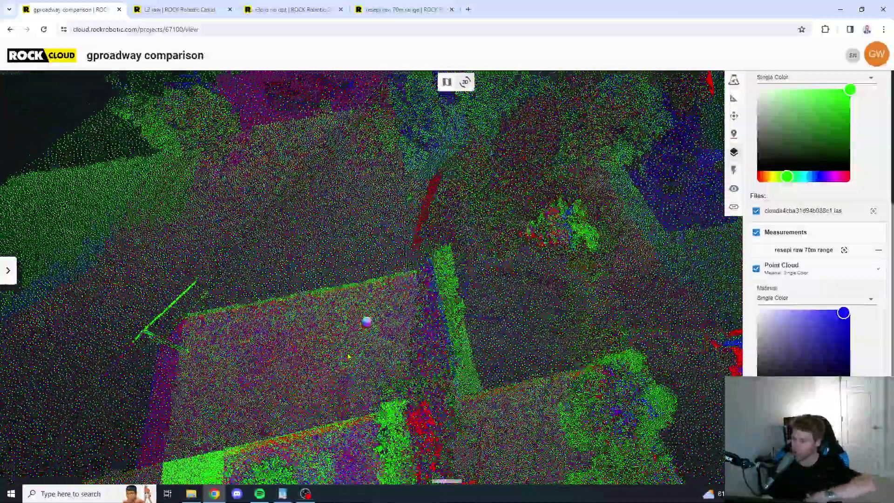
{"action": "scroll", "coordinate": [348, 357], "scroll_direction": "down", "scroll_amount": 5}
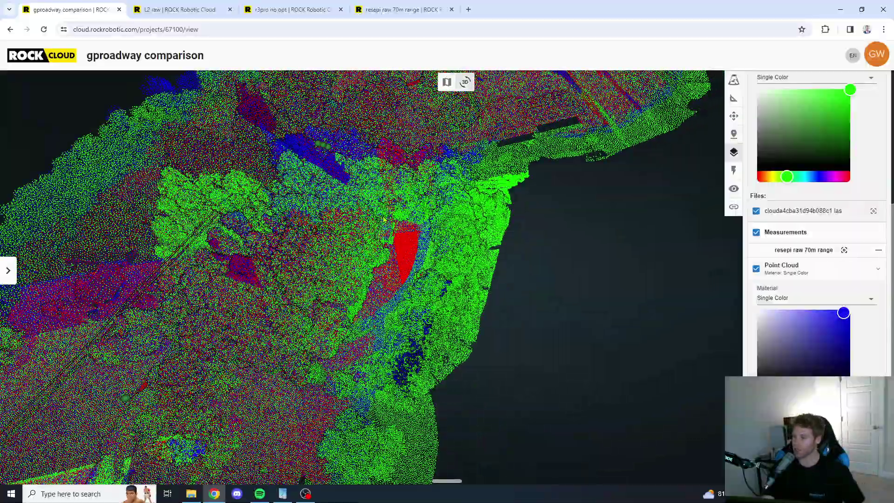
{"action": "left_click_drag", "start_coordinate": [384, 219], "coordinate": [376, 338]}
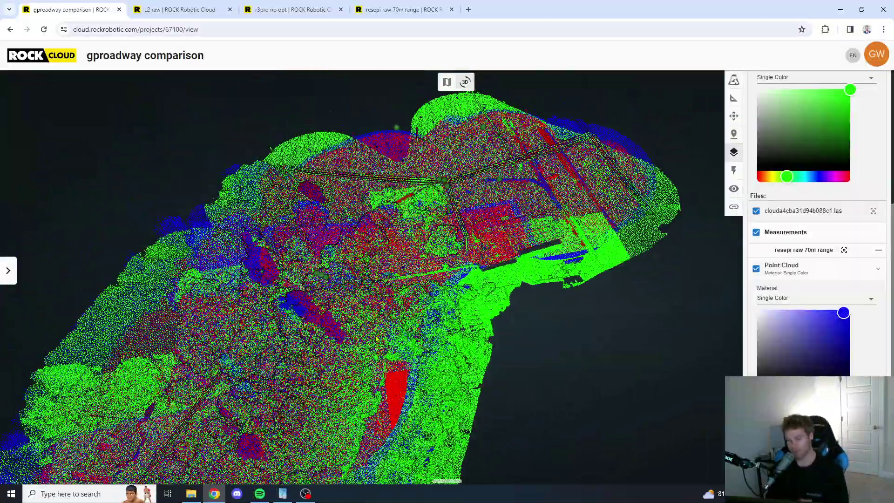